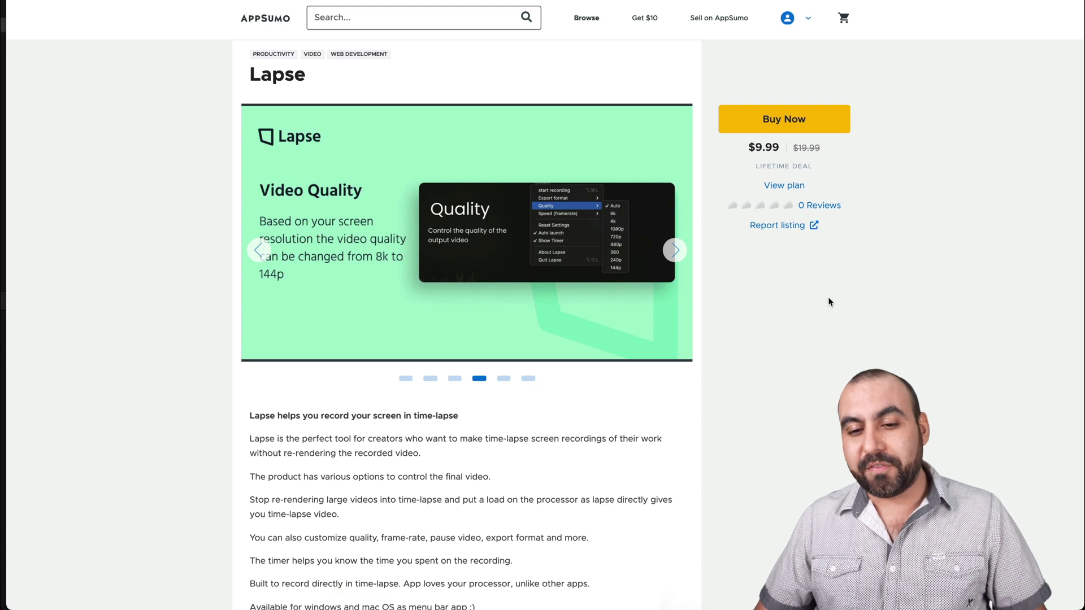
Scroll down the Lapse deal page to browse its feature slides.
{"action": "scroll", "coordinate": [829, 300], "scroll_direction": "down", "scroll_amount": 1}
Scroll to Lapse's Plans and Features section and bring up the Lapse menu-bar menu.
{"action": "scroll", "coordinate": [829, 302], "scroll_direction": "down", "scroll_amount": 8}
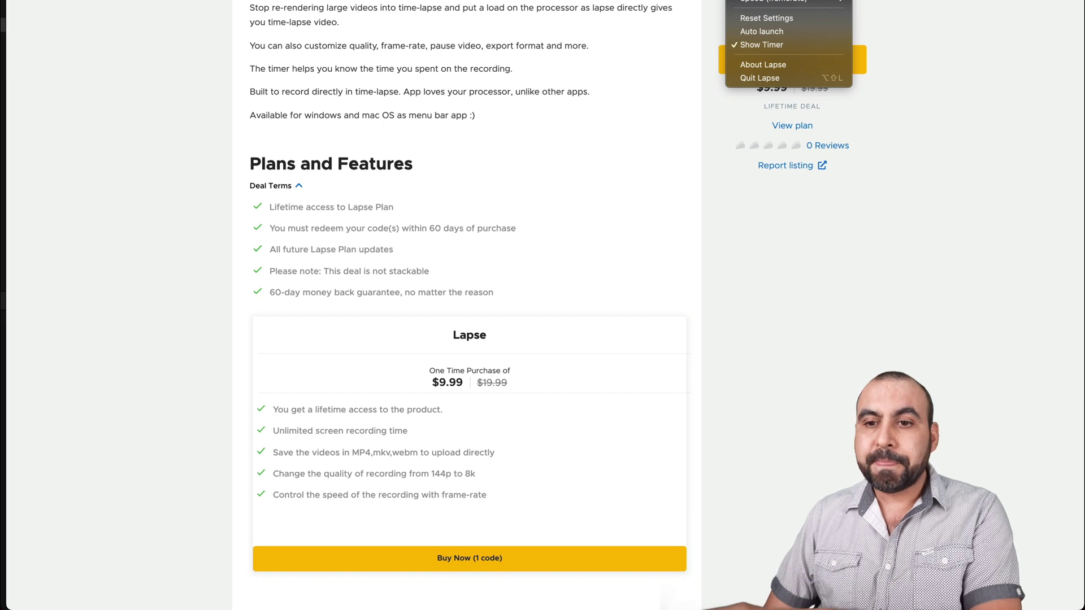
{"action": "mouse_move", "coordinate": [819, 0]}
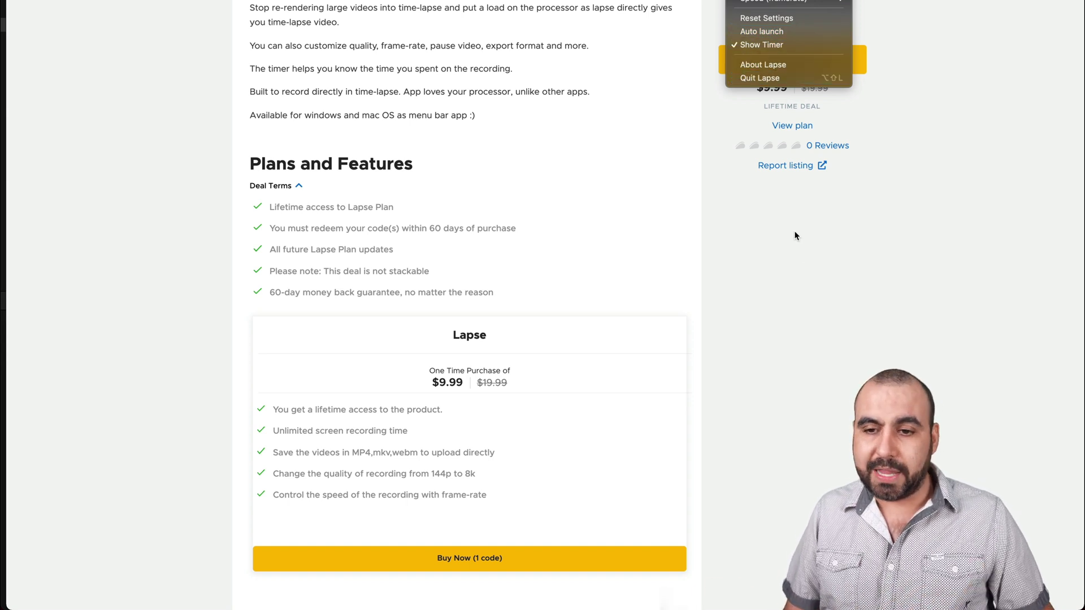
Dismiss the Lapse options menu to reveal the $9.99 lifetime Buy Now panel.
{"action": "left_click", "coordinate": [801, 273]}
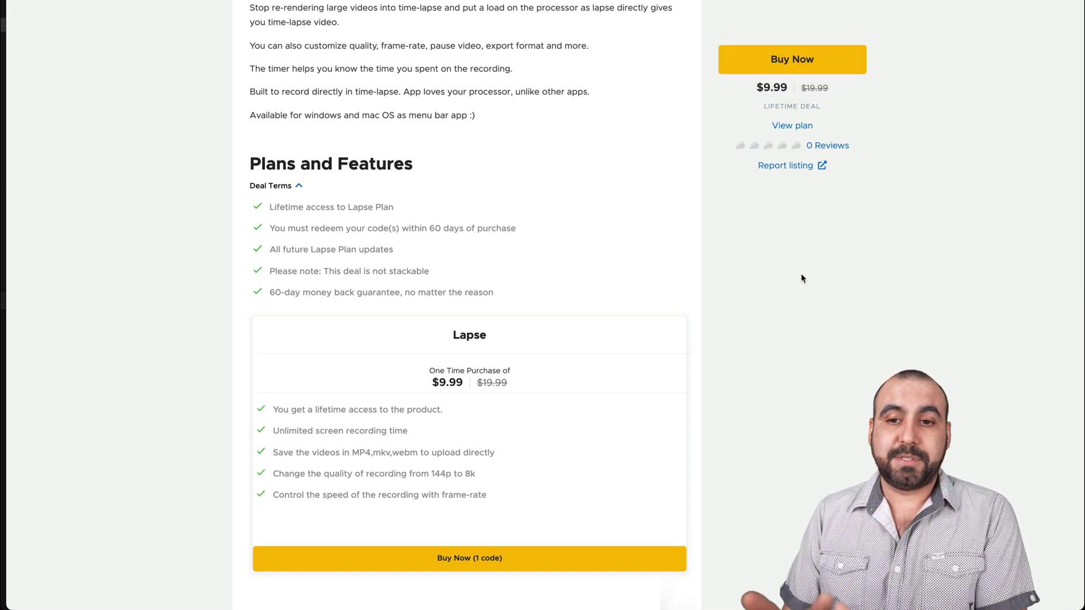
Switch from the AppSumo page to Final Cut Pro via the Dock.
{"action": "left_click", "coordinate": [571, 582]}
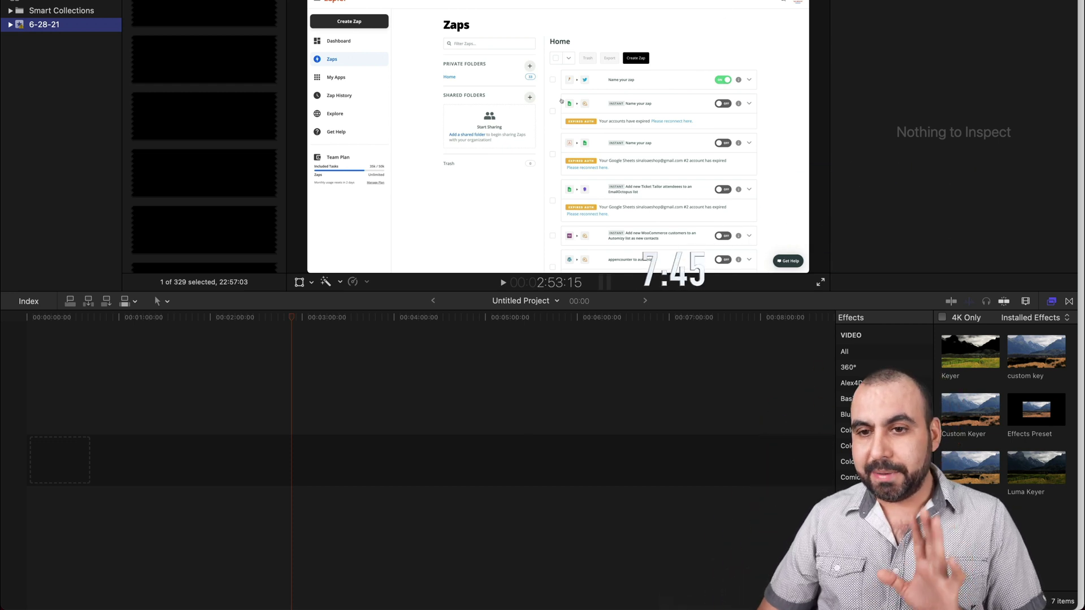
Drag the C0145 and faq clips from Documents > document360 into the Final Cut Pro timeline.
{"action": "left_click", "coordinate": [740, 51]}
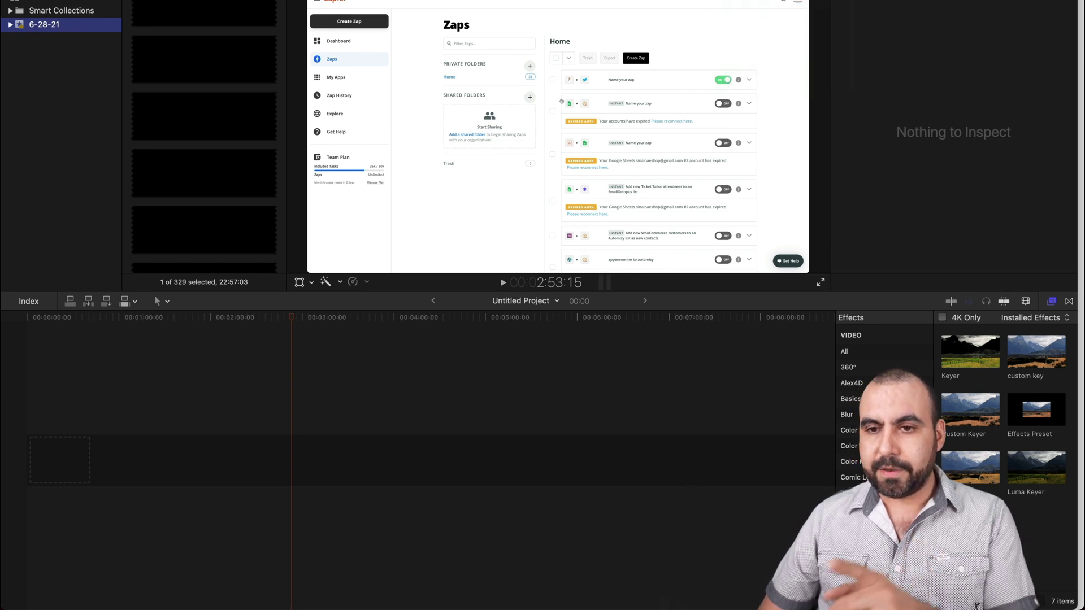
{"action": "mouse_move", "coordinate": [410, 607]}
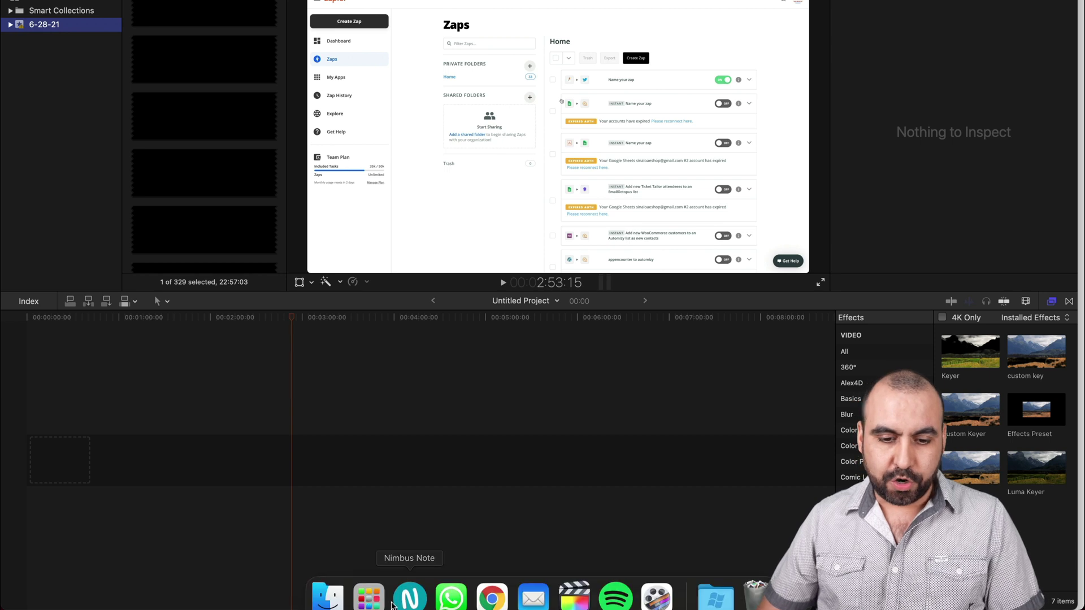
{"action": "left_click", "coordinate": [327, 582]}
{"action": "left_click", "coordinate": [56, 339]}
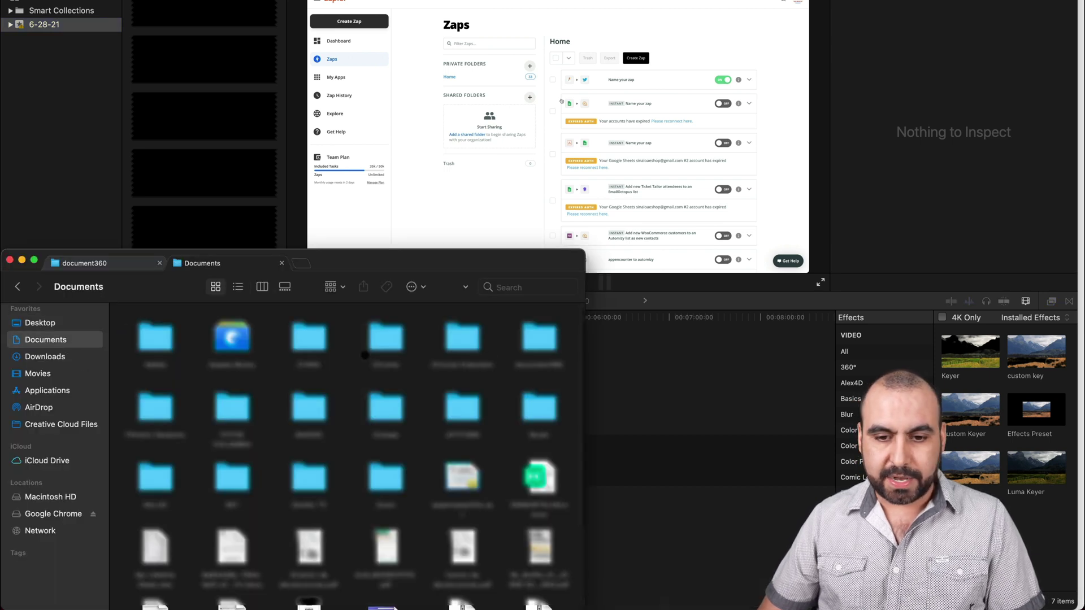
{"action": "double_click", "coordinate": [560, 346]}
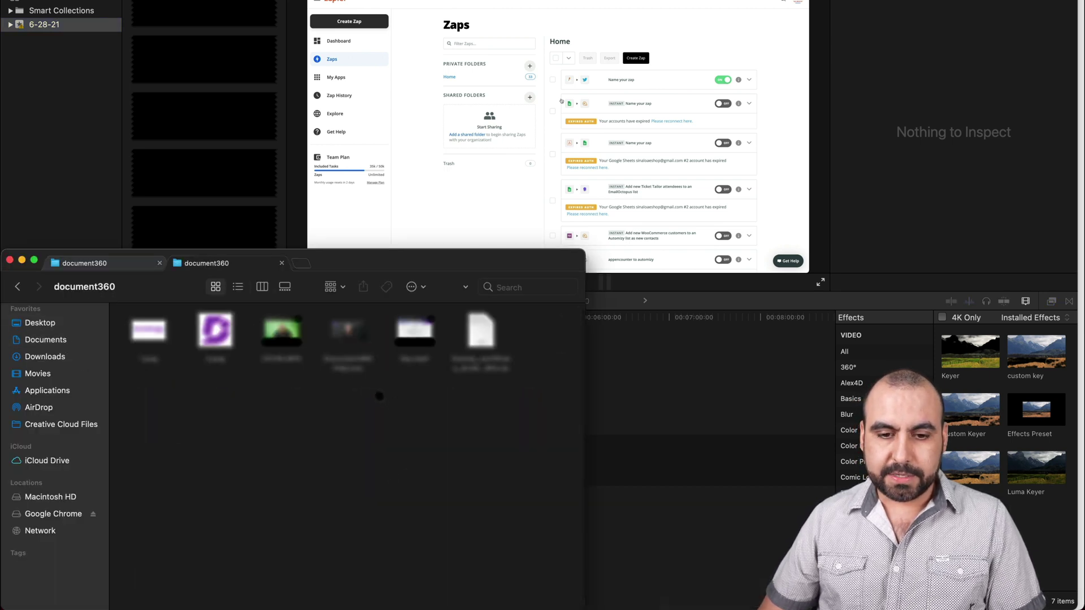
{"action": "left_click", "coordinate": [281, 331]}
{"action": "left_click", "coordinate": [415, 331], "text": "super"}
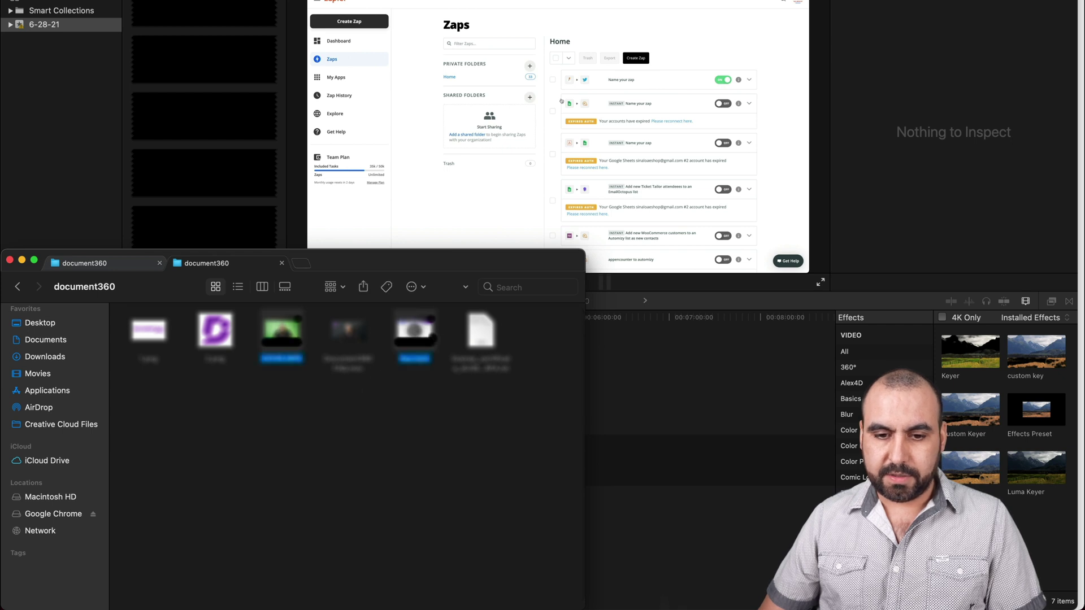
{"action": "left_click_drag", "start_coordinate": [415, 330], "coordinate": [622, 411]}
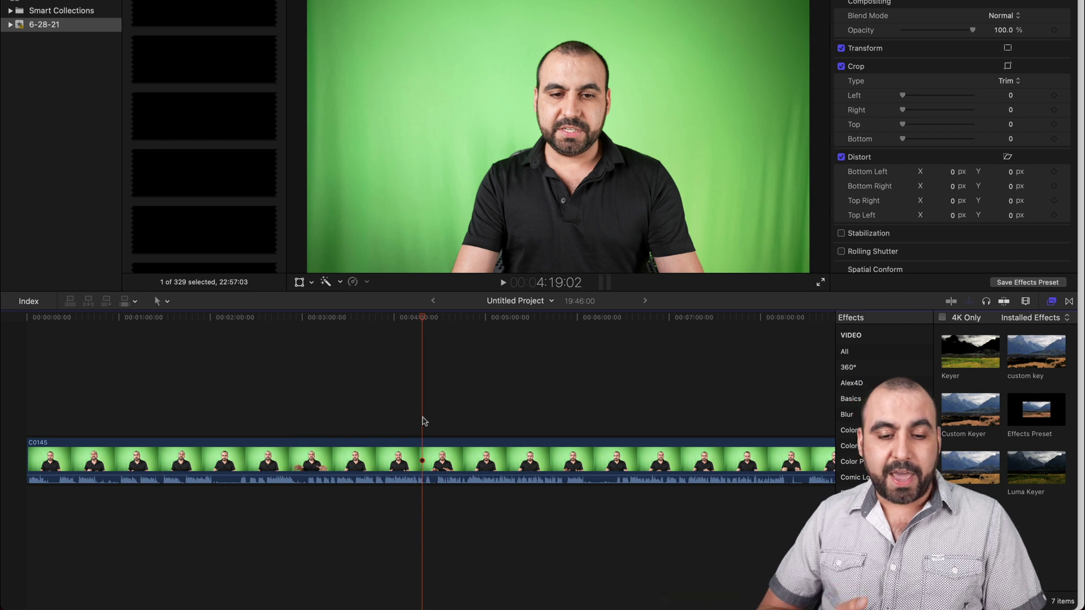
Place both clips, then play the presenter clip near 2:00 to find the cut point.
{"action": "left_click", "coordinate": [337, 403]}
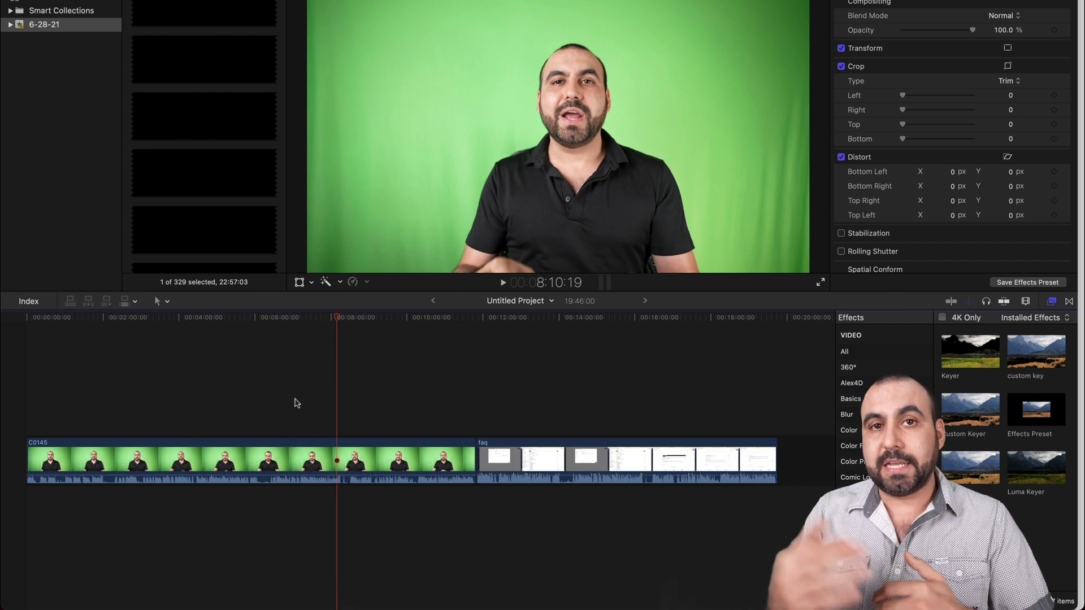
{"action": "left_click", "coordinate": [597, 415]}
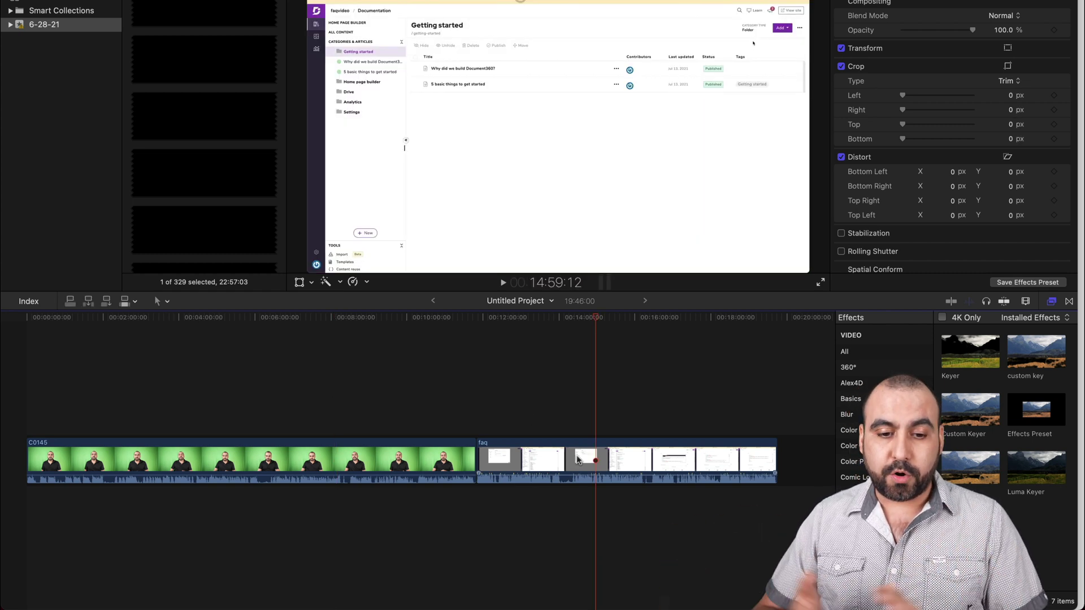
{"action": "left_click", "coordinate": [101, 423]}
{"action": "key", "text": "space"}
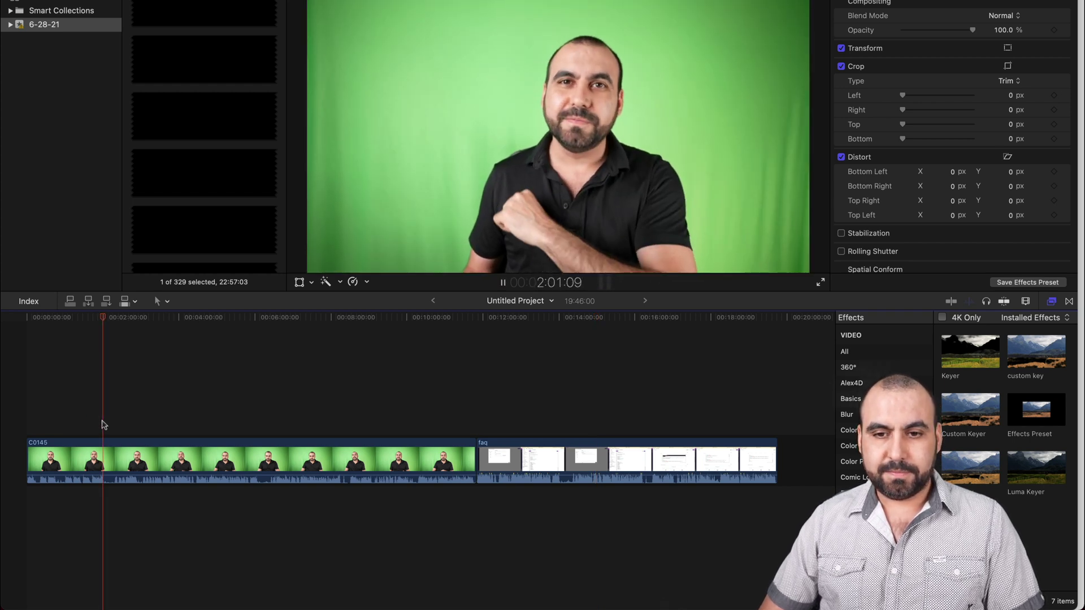
{"action": "key", "text": "space"}
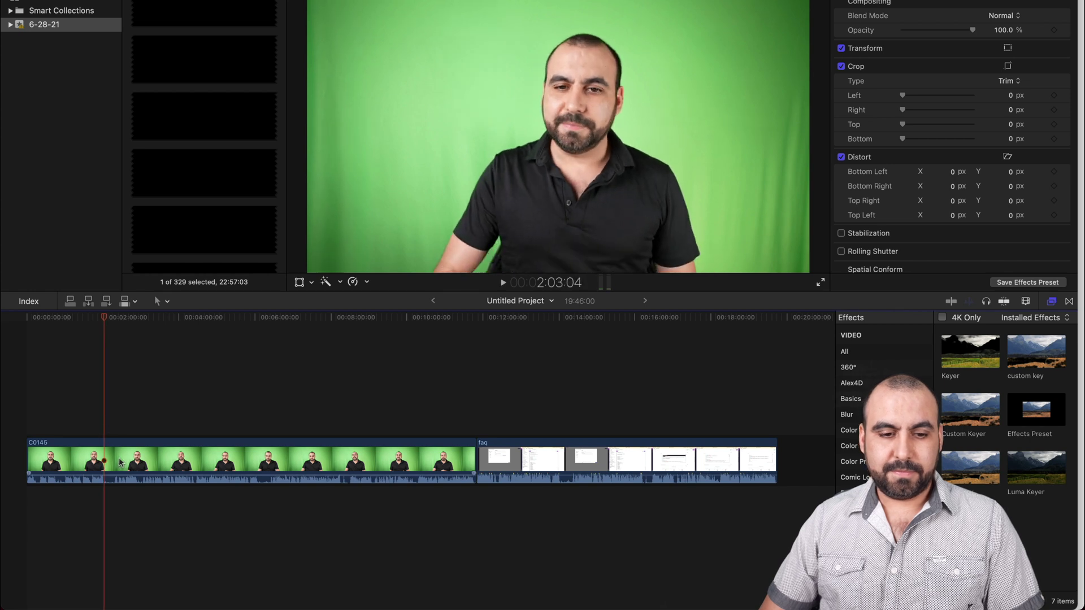
{"action": "key", "text": "super+equal"}
{"action": "key", "text": "super+equal"}
{"action": "key", "text": "super+equal"}
{"action": "scroll", "coordinate": [121, 463], "scroll_direction": "left", "scroll_amount": 3}
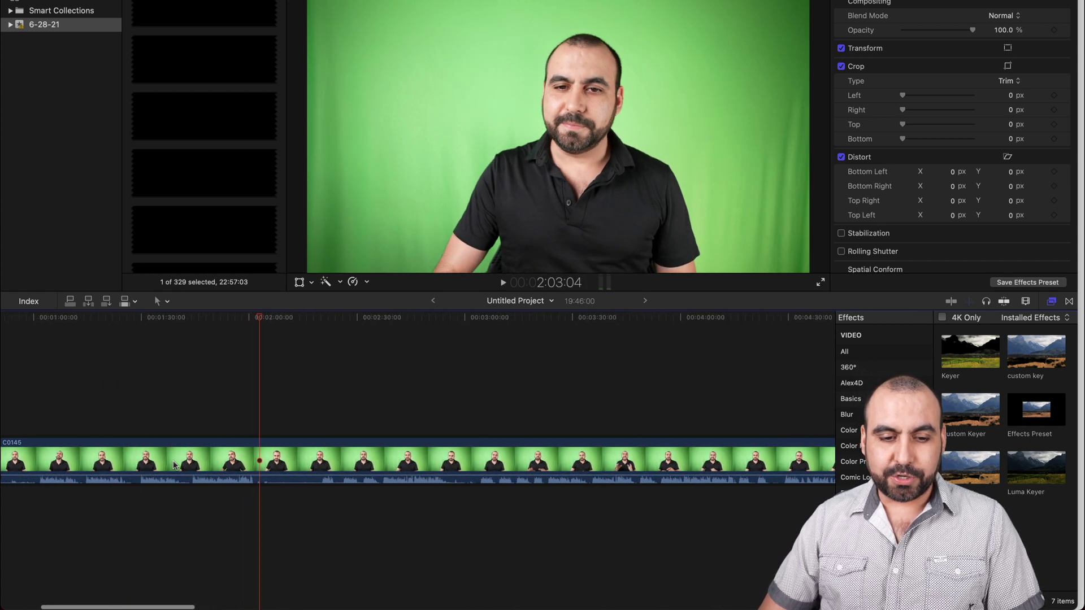
Blade C0145 twice and ripple-delete its opening piece, shortening the project to 18:02:05.
{"action": "key", "text": "b"}
{"action": "left_click", "coordinate": [190, 465]}
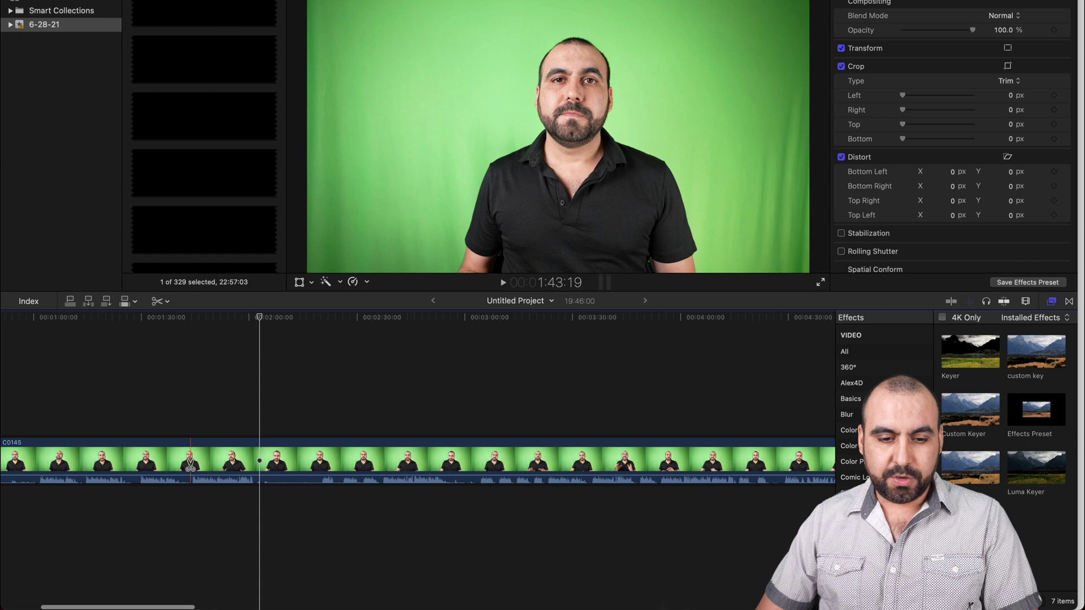
{"action": "left_click", "coordinate": [257, 465]}
{"action": "key", "text": "a"}
{"action": "left_click", "coordinate": [150, 463]}
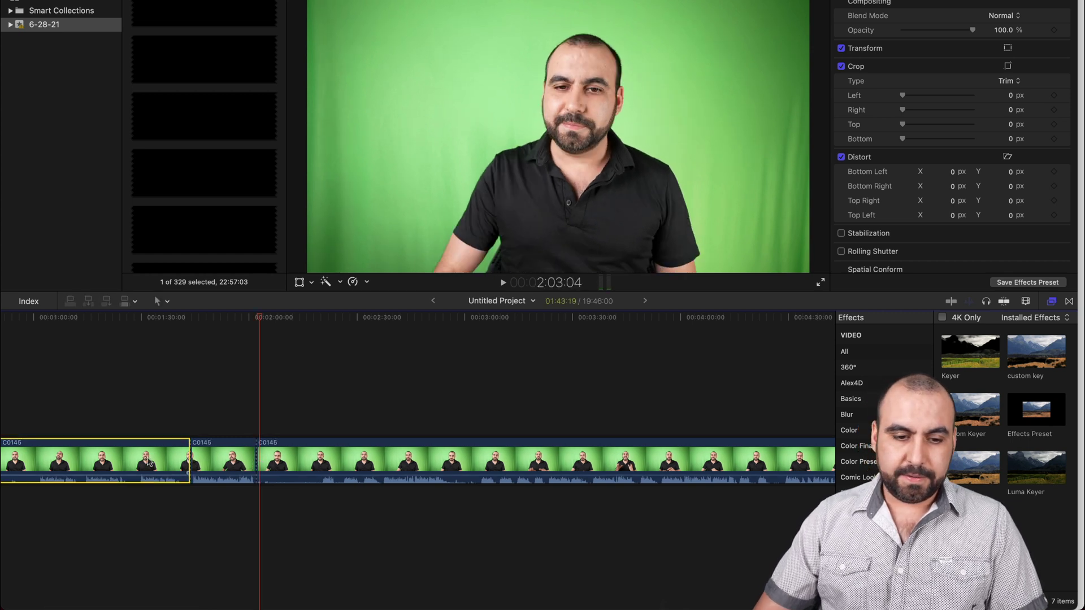
{"action": "key", "text": "Delete"}
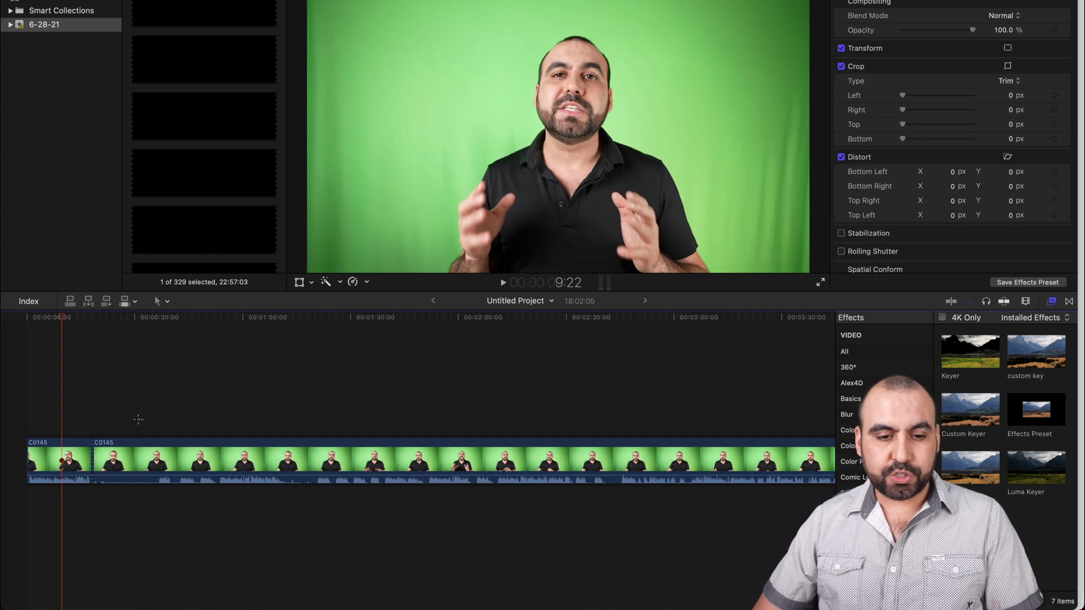
{"action": "left_click", "coordinate": [138, 420]}
{"action": "left_click", "coordinate": [318, 427]}
Lift the presenter clip above the faq recording and extend its start toward the project beginning.
{"action": "mouse_move", "coordinate": [274, 457]}
{"action": "left_mouse_down"}
{"action": "mouse_move", "coordinate": [316, 424]}
{"action": "mouse_move", "coordinate": [332, 378]}
{"action": "left_mouse_up"}
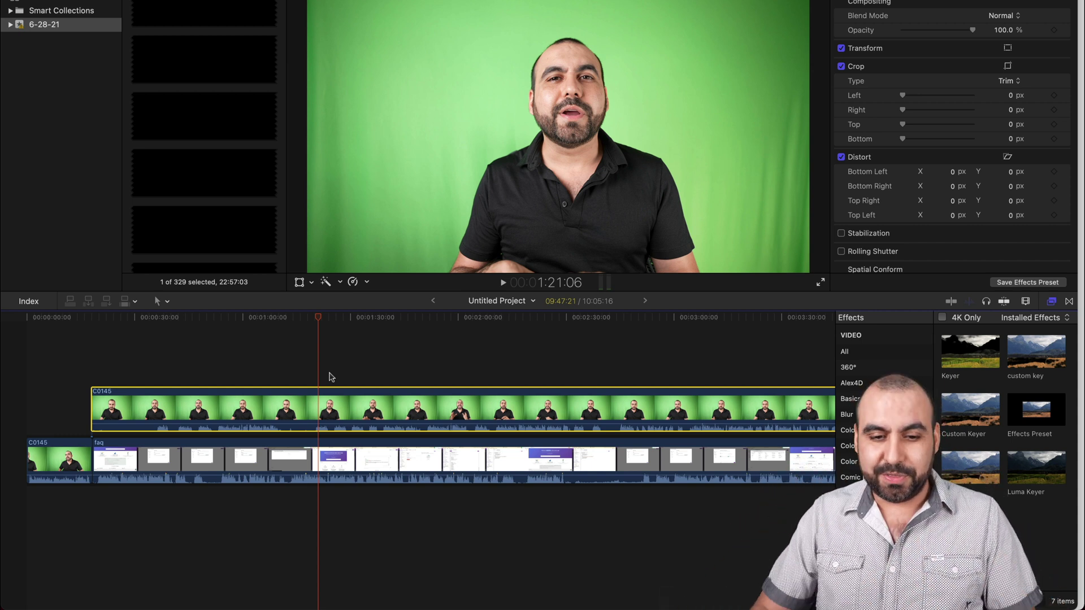
{"action": "key", "text": "super+minus"}
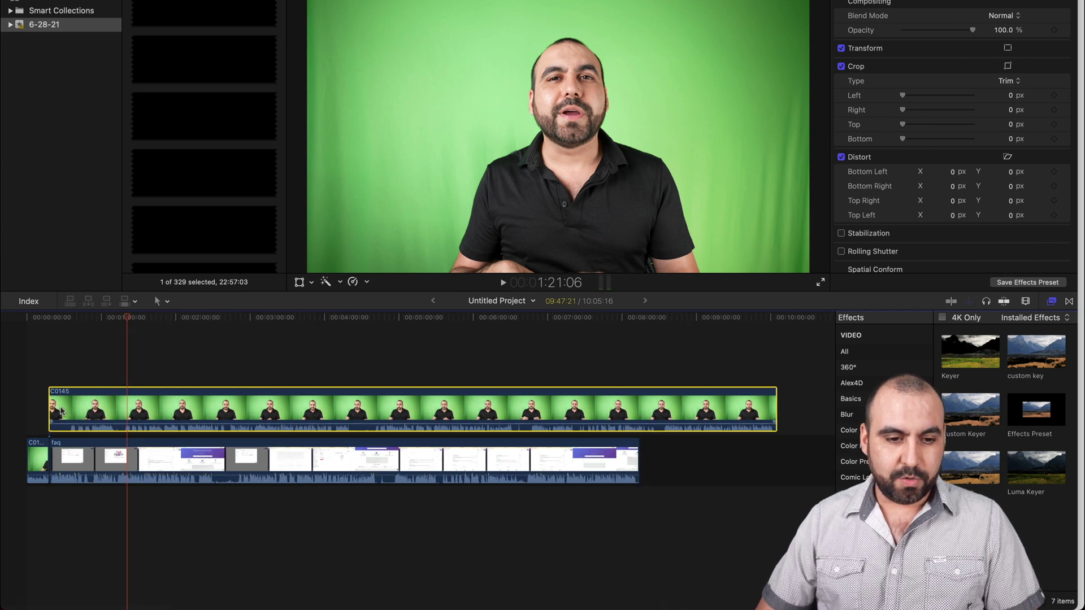
{"action": "left_click_drag", "start_coordinate": [54, 405], "coordinate": [220, 403]}
{"action": "mouse_move", "coordinate": [379, 411]}
{"action": "left_mouse_down"}
{"action": "mouse_move", "coordinate": [146, 411]}
{"action": "mouse_move", "coordinate": [220, 409]}
{"action": "left_mouse_up"}
{"action": "mouse_move", "coordinate": [125, 402]}
{"action": "left_mouse_down"}
{"action": "mouse_move", "coordinate": [27, 411]}
{"action": "mouse_move", "coordinate": [44, 411]}
{"action": "left_mouse_up"}
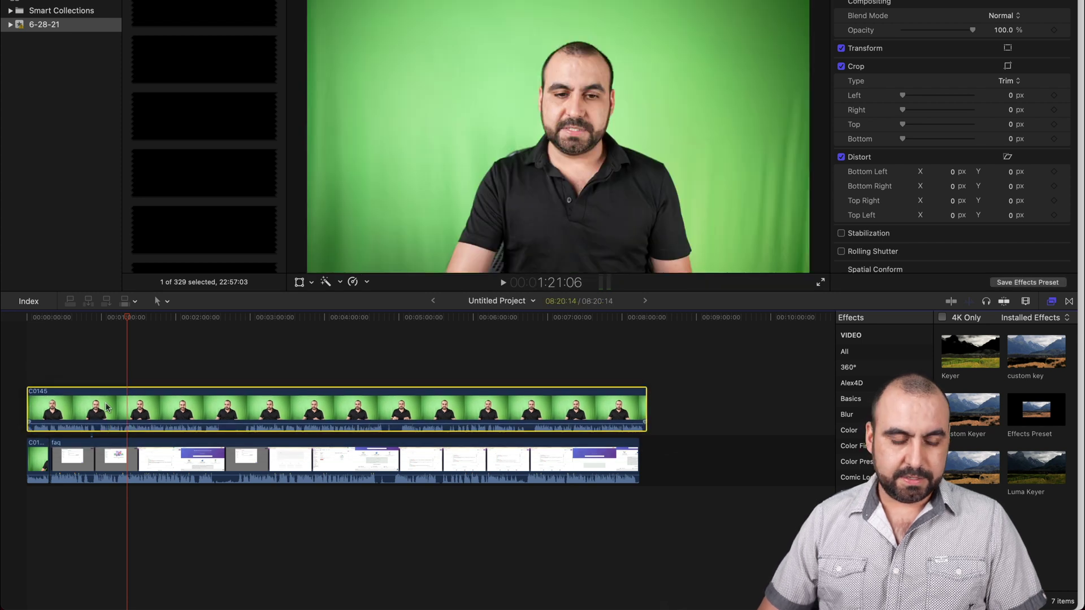
Trim the presenter clip's start and nudge it frame by frame to align around 46:20.
{"action": "key", "text": "super+equal"}
{"action": "scroll", "coordinate": [160, 416], "scroll_direction": "left", "scroll_amount": 5}
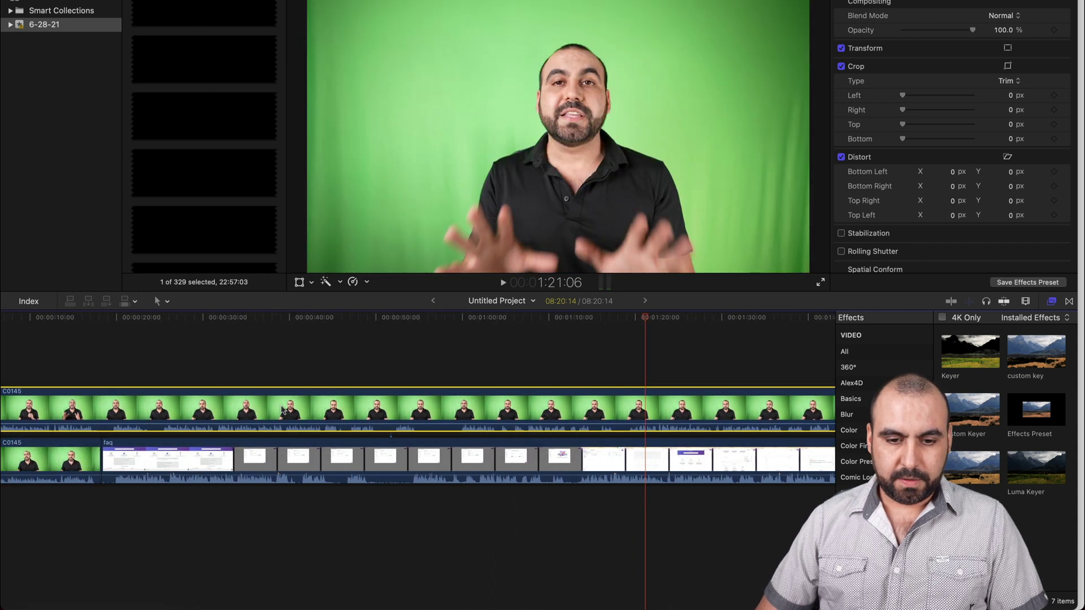
{"action": "scroll", "coordinate": [57, 409], "scroll_direction": "left", "scroll_amount": 2}
{"action": "mouse_move", "coordinate": [32, 402]}
{"action": "left_mouse_down"}
{"action": "mouse_move", "coordinate": [418, 407]}
{"action": "mouse_move", "coordinate": [363, 407]}
{"action": "mouse_move", "coordinate": [374, 408]}
{"action": "left_mouse_up"}
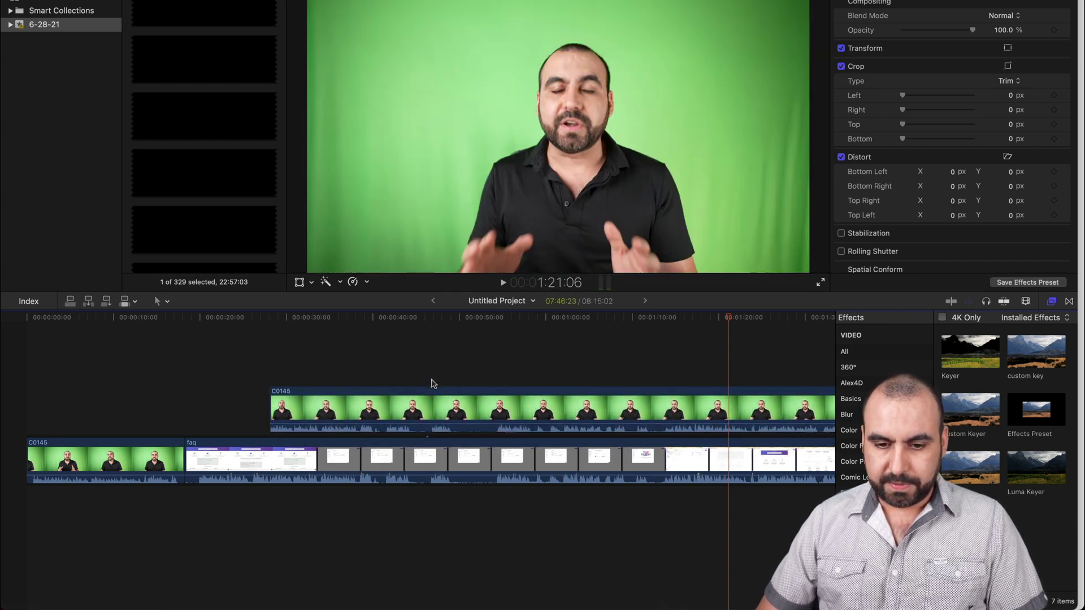
{"action": "left_click", "coordinate": [431, 382]}
{"action": "key", "text": "super+equal"}
{"action": "key", "text": "super+equal"}
{"action": "key", "text": "super+equal"}
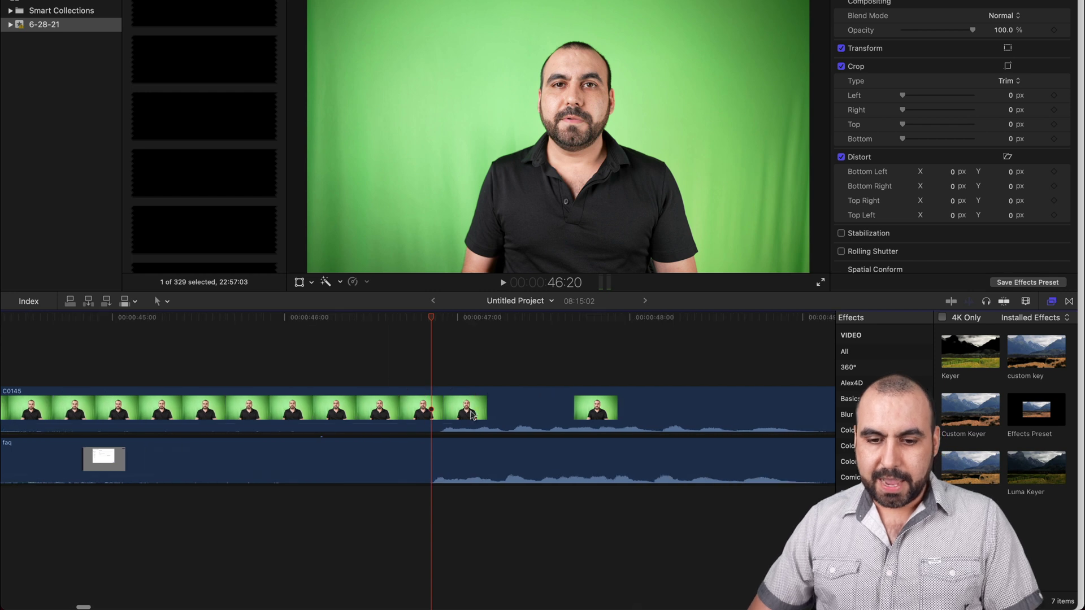
{"action": "left_click_drag", "start_coordinate": [482, 414], "coordinate": [481, 415]}
{"action": "key", "text": "space"}
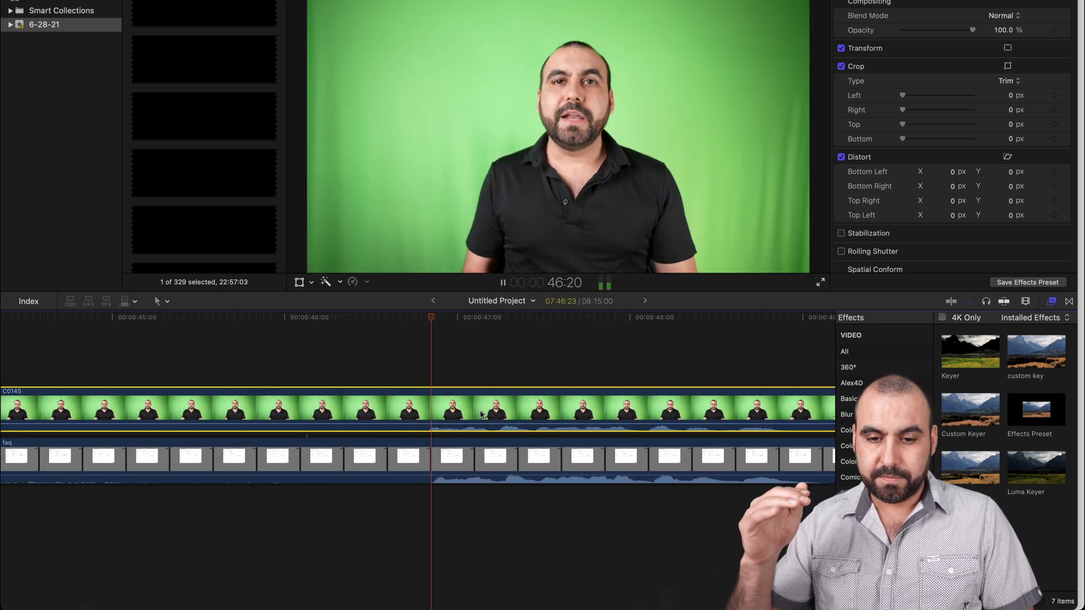
{"action": "key", "text": "space"}
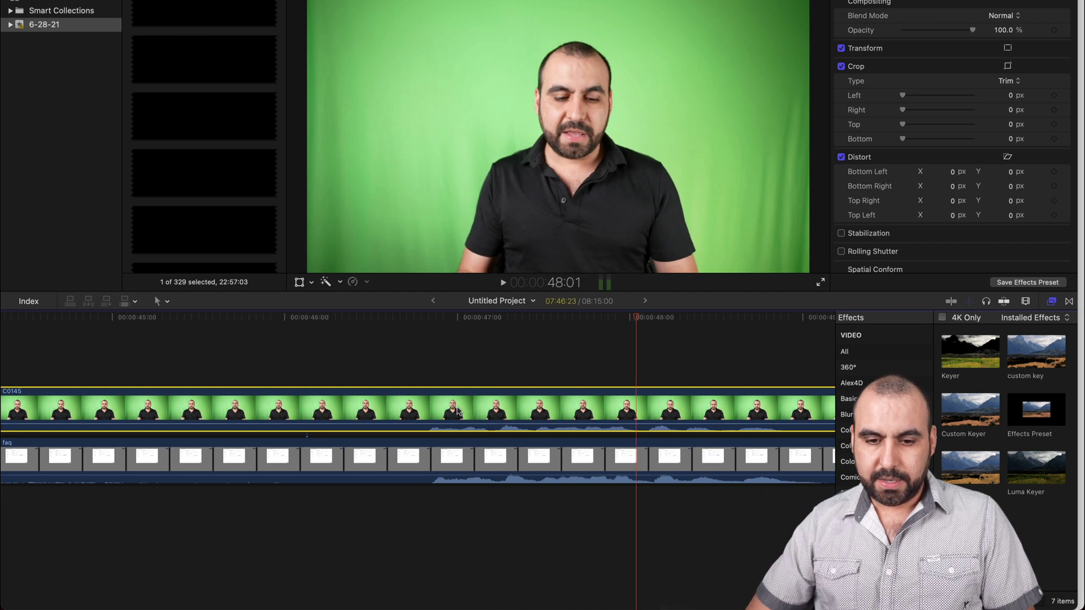
{"action": "left_click_drag", "start_coordinate": [459, 412], "coordinate": [468, 411]}
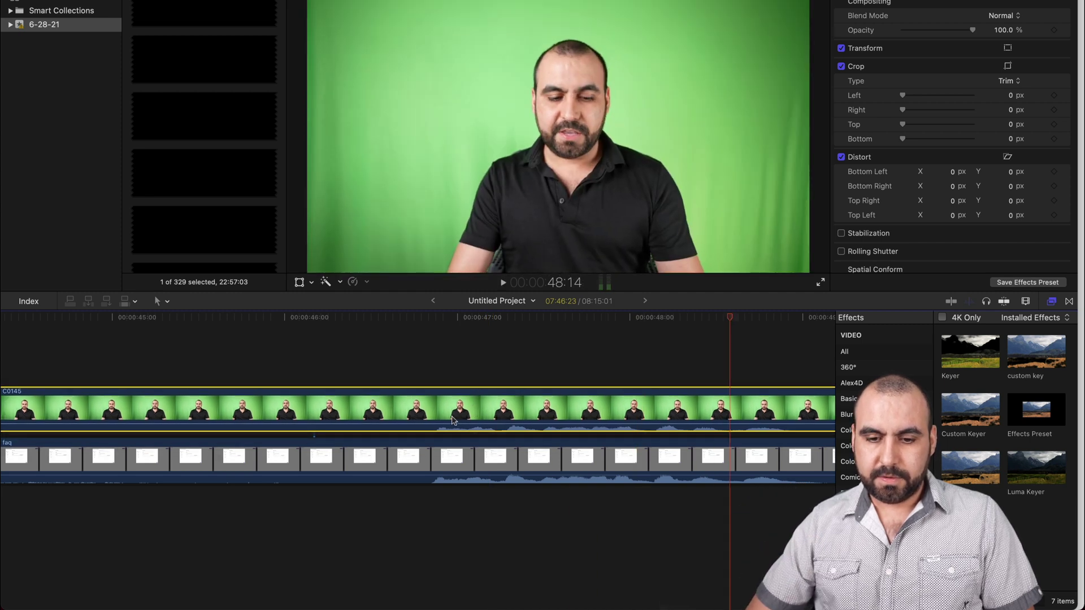
{"action": "scroll", "coordinate": [450, 436], "scroll_direction": "left", "scroll_amount": 5}
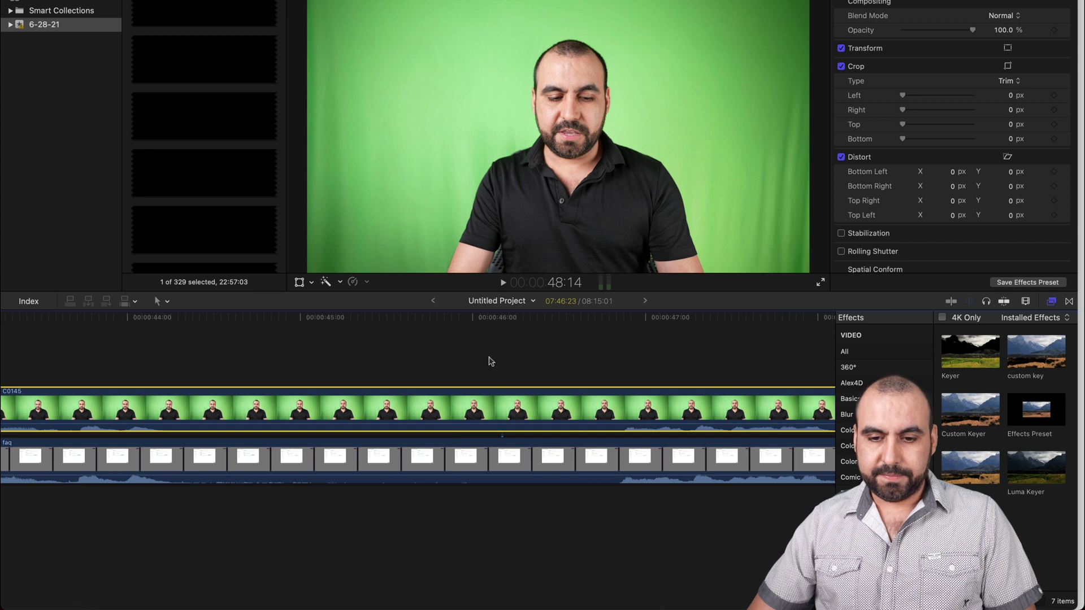
Pull the faq clip's volume line all the way down to silence it.
{"action": "key", "text": "shift+z"}
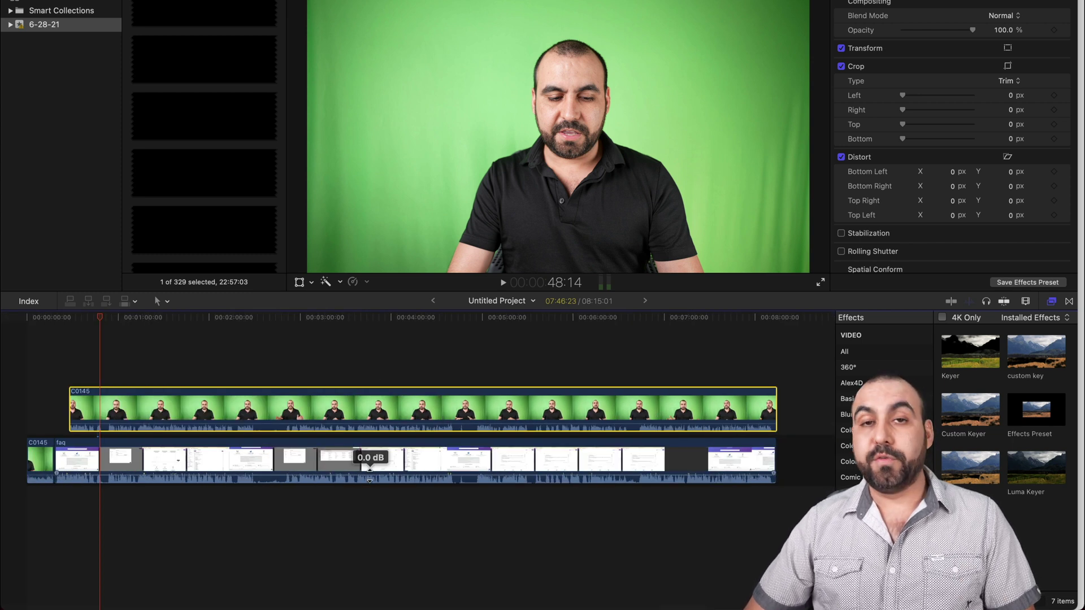
{"action": "left_click_drag", "start_coordinate": [369, 469], "coordinate": [368, 501]}
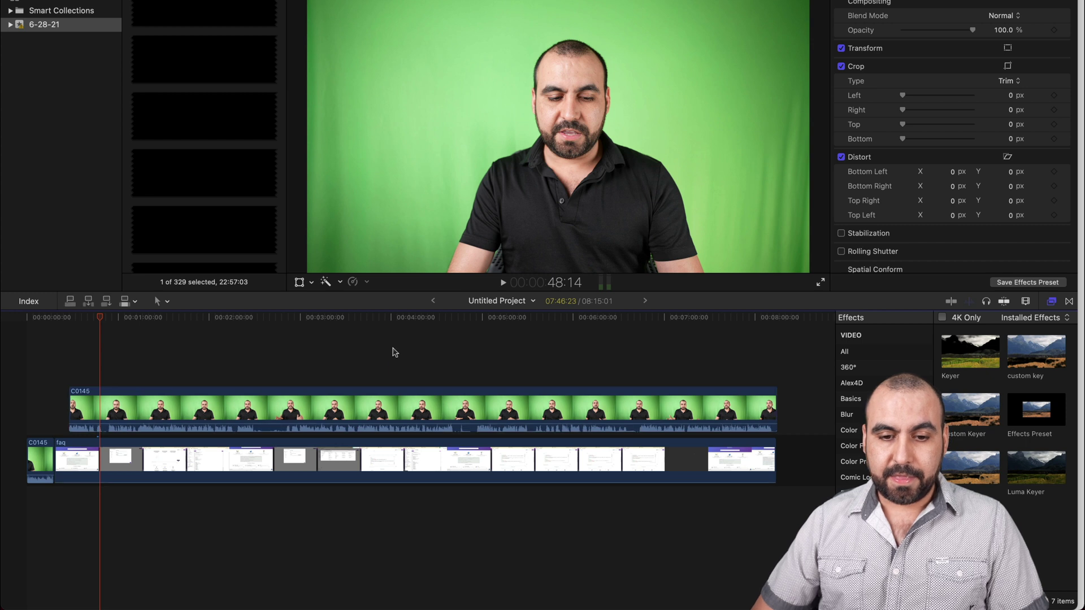
{"action": "left_click", "coordinate": [394, 395]}
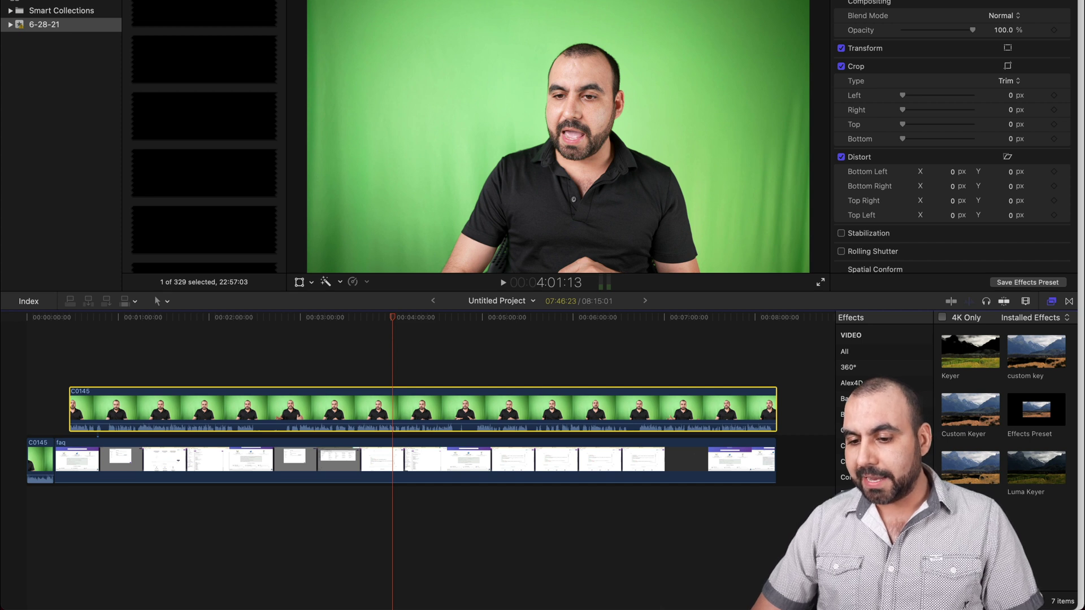
Apply the Keyer effect to C0145 and sample the leftover green background to key it out.
{"action": "mouse_move", "coordinate": [972, 350]}
{"action": "left_mouse_down"}
{"action": "mouse_move", "coordinate": [520, 448]}
{"action": "mouse_move", "coordinate": [483, 411]}
{"action": "left_mouse_up"}
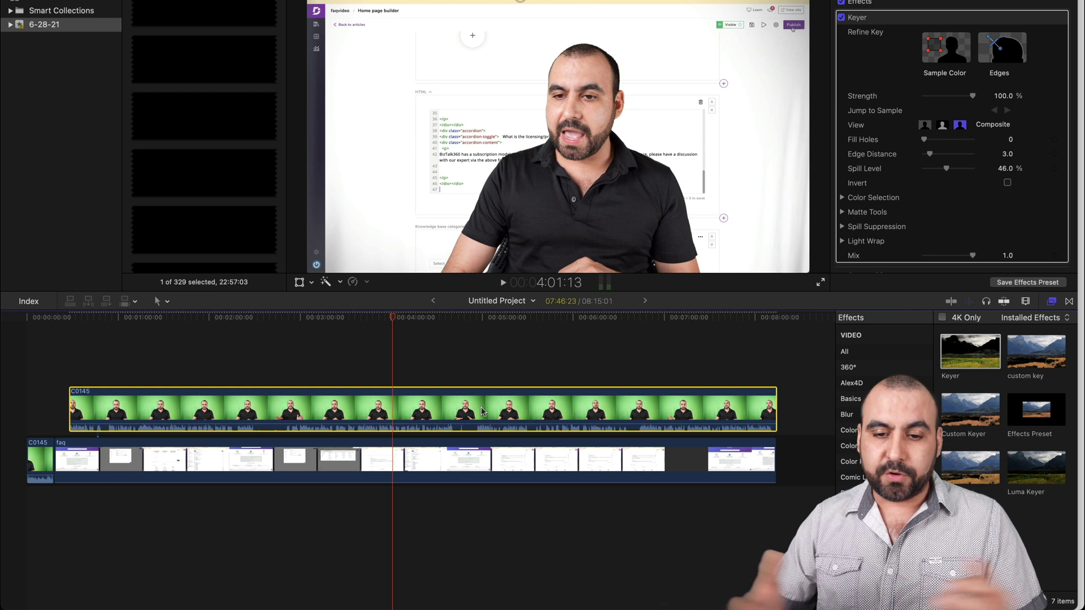
{"action": "left_click", "coordinate": [506, 455]}
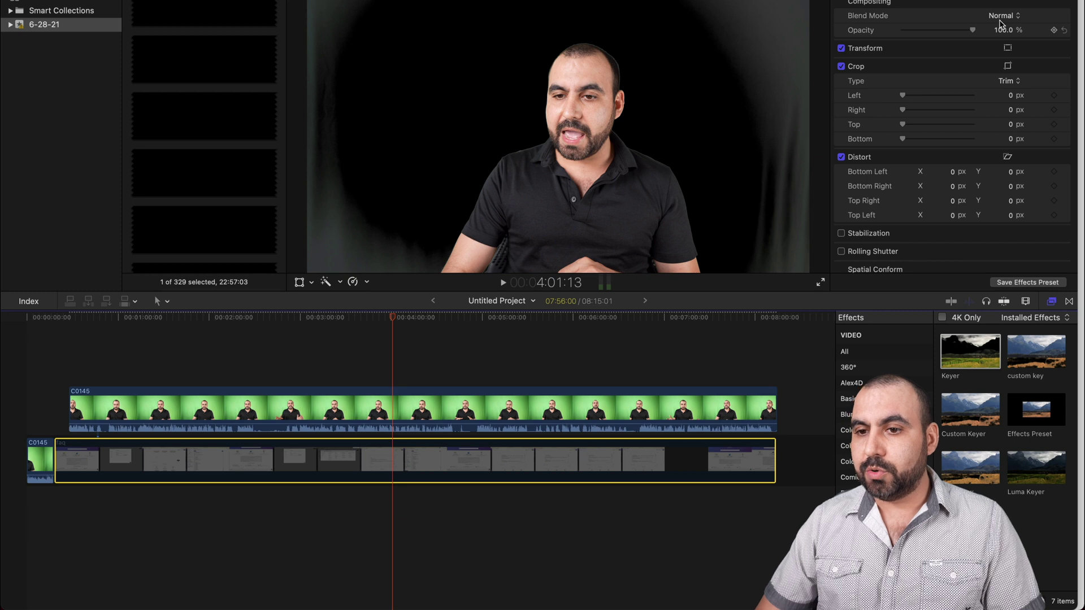
{"action": "left_click", "coordinate": [701, 399]}
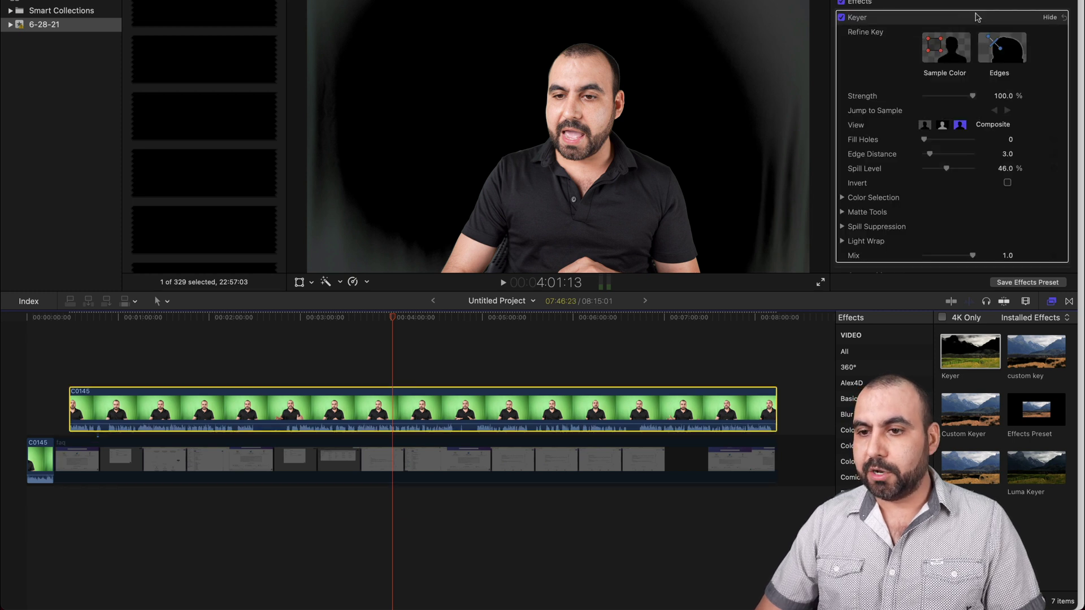
{"action": "left_click_drag", "start_coordinate": [715, 261], "coordinate": [831, 3]}
Check the key on another frame and enable Transform on-screen controls for the presenter.
{"action": "left_click", "coordinate": [499, 368]}
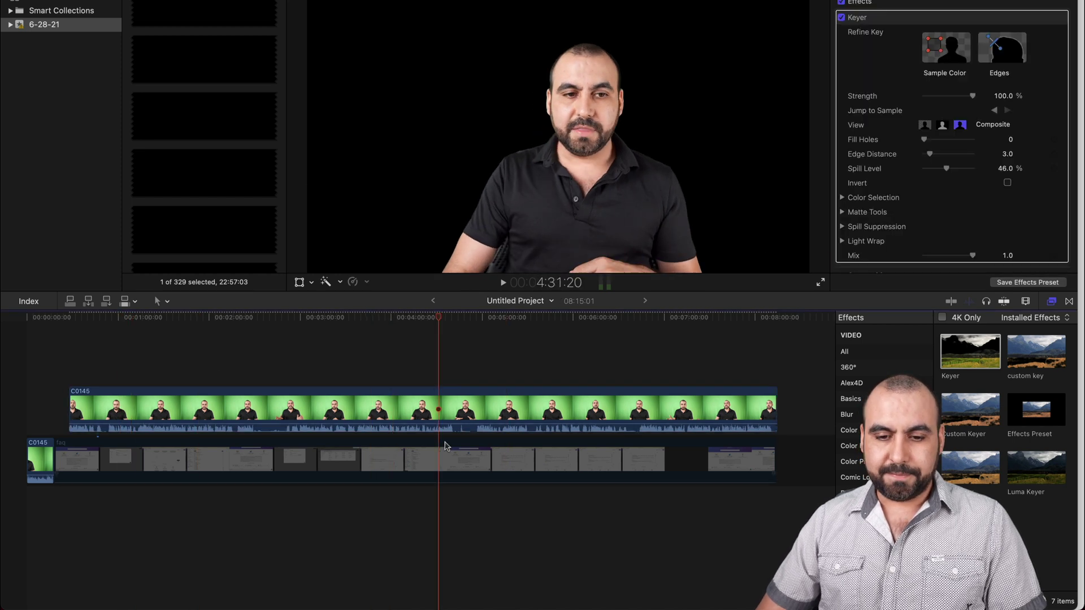
{"action": "left_click", "coordinate": [454, 459]}
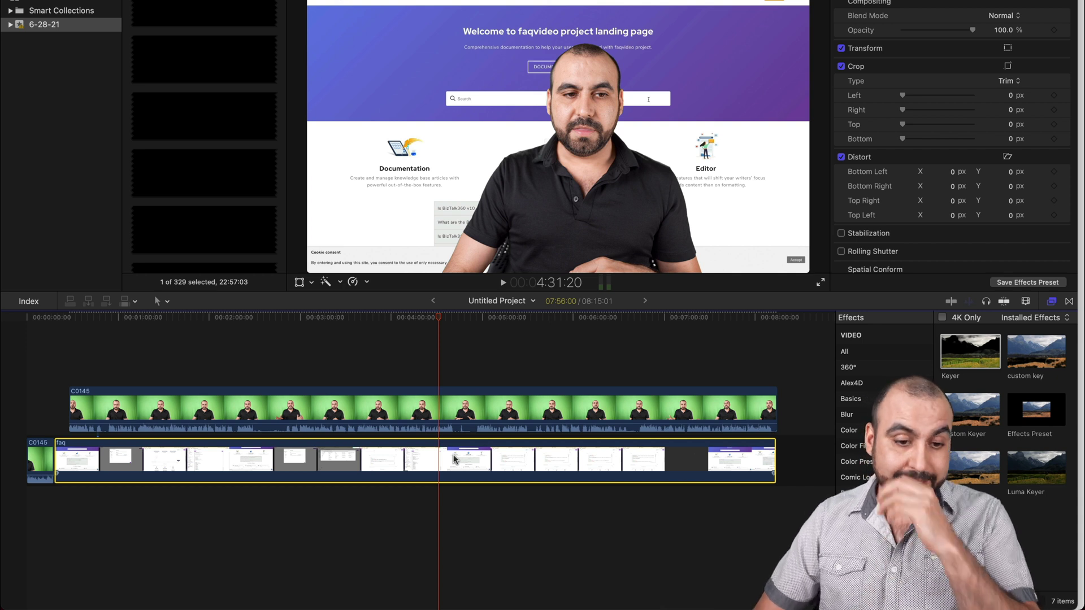
{"action": "left_click", "coordinate": [254, 406]}
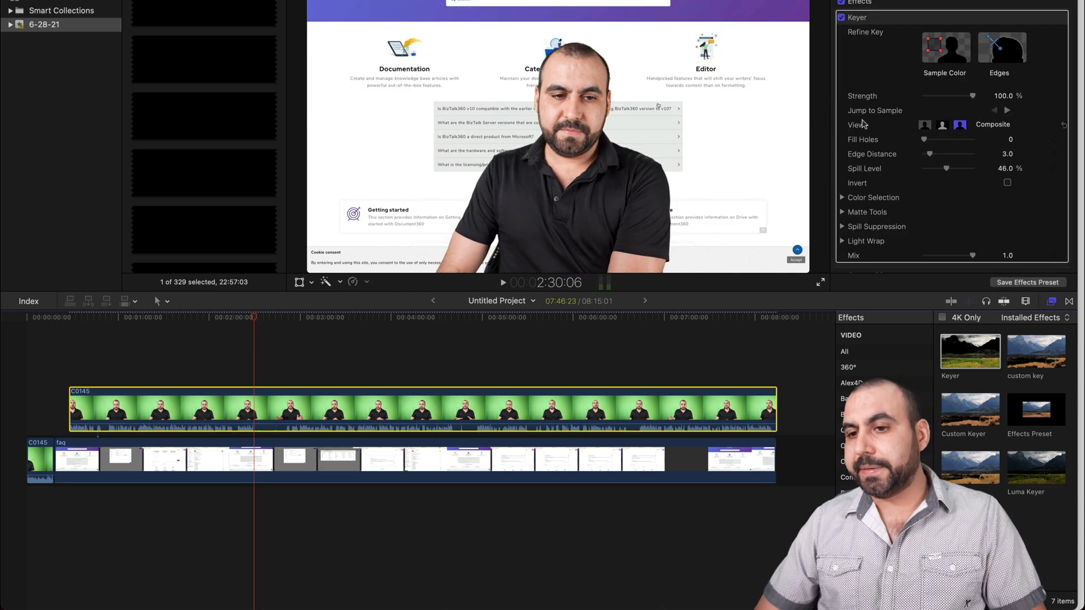
{"action": "left_click", "coordinate": [1052, 18]}
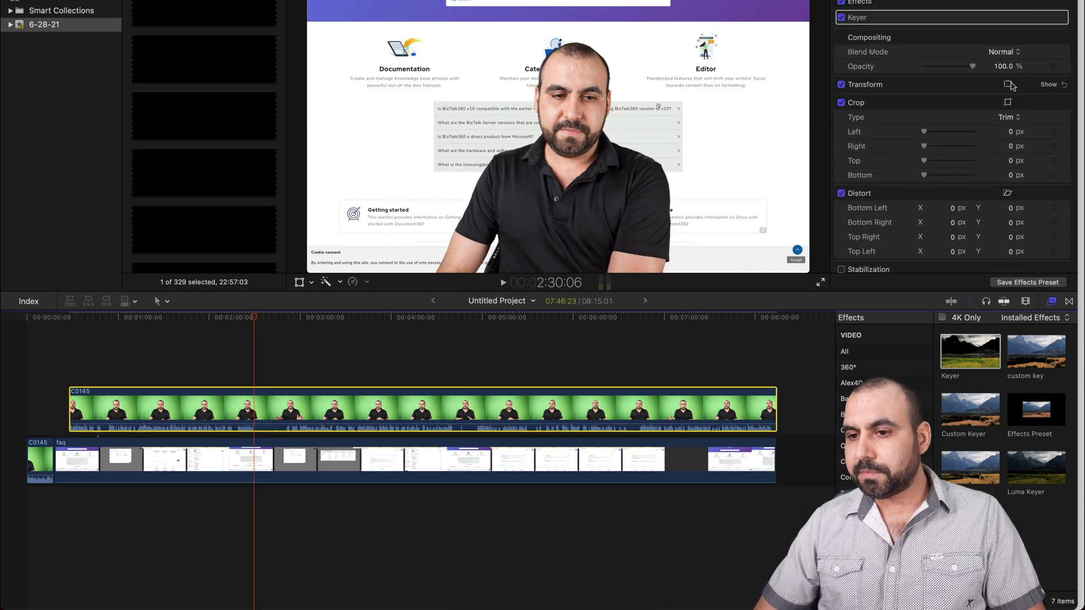
{"action": "left_click", "coordinate": [1009, 84]}
Scale the keyed presenter down into the lower-right corner and preview the composite.
{"action": "mouse_move", "coordinate": [314, 8]}
{"action": "left_mouse_down"}
{"action": "mouse_move", "coordinate": [429, 85]}
{"action": "mouse_move", "coordinate": [634, 189]}
{"action": "mouse_move", "coordinate": [658, 189]}
{"action": "left_mouse_up"}
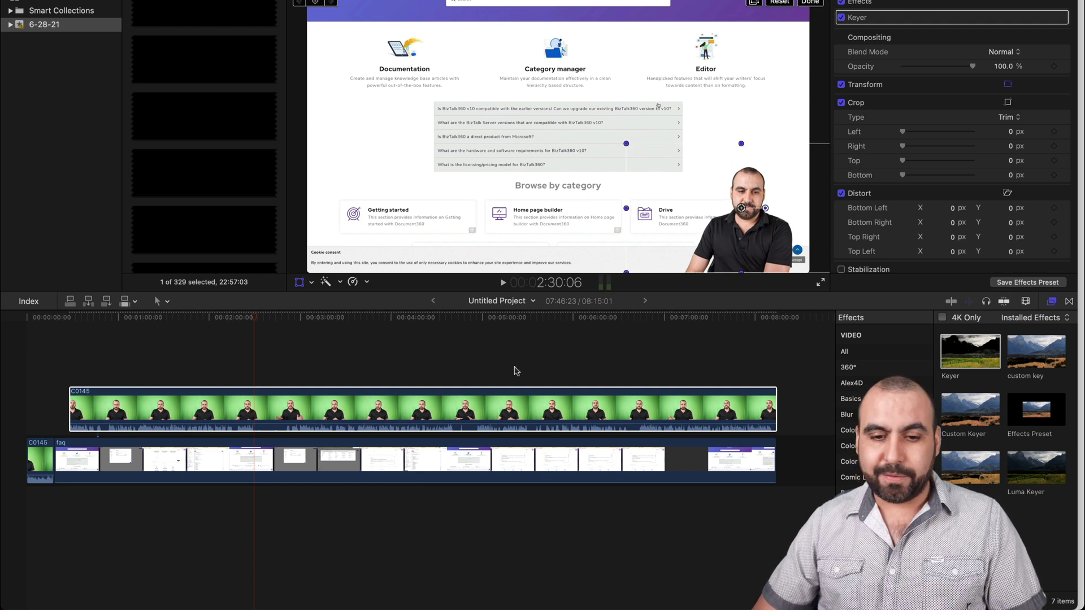
{"action": "left_click", "coordinate": [430, 355]}
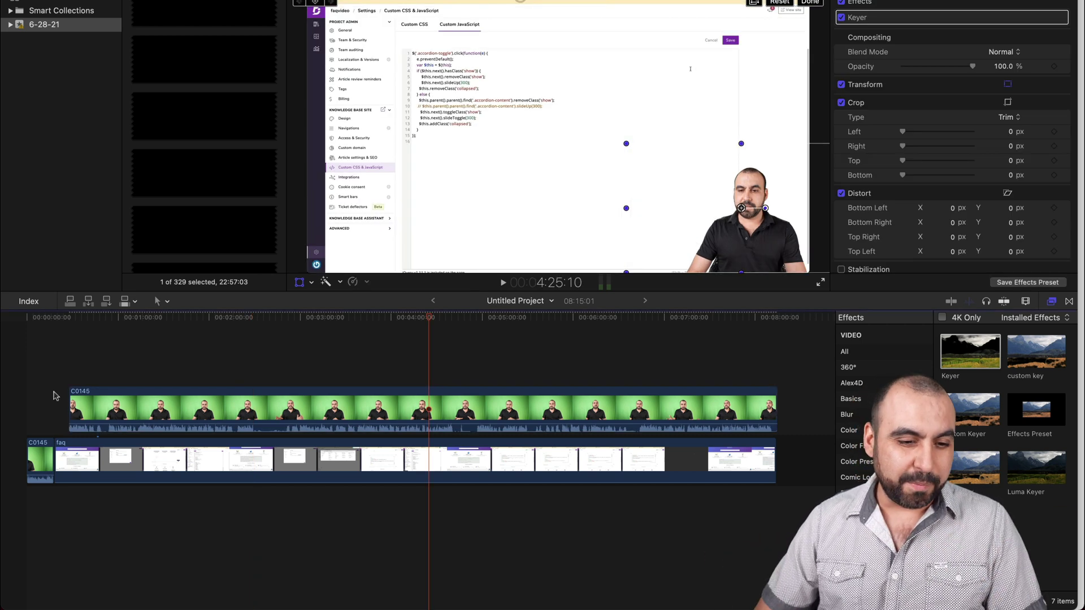
{"action": "left_click", "coordinate": [75, 394]}
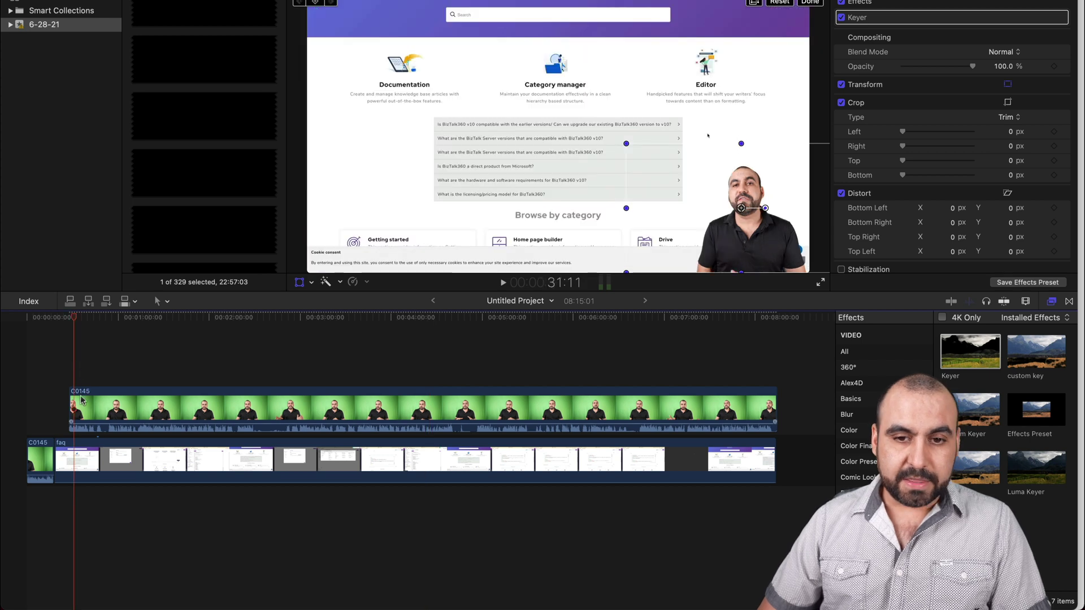
Extend C0145's start about 7 seconds earlier and select both clips together.
{"action": "left_click_drag", "start_coordinate": [71, 405], "coordinate": [59, 403]}
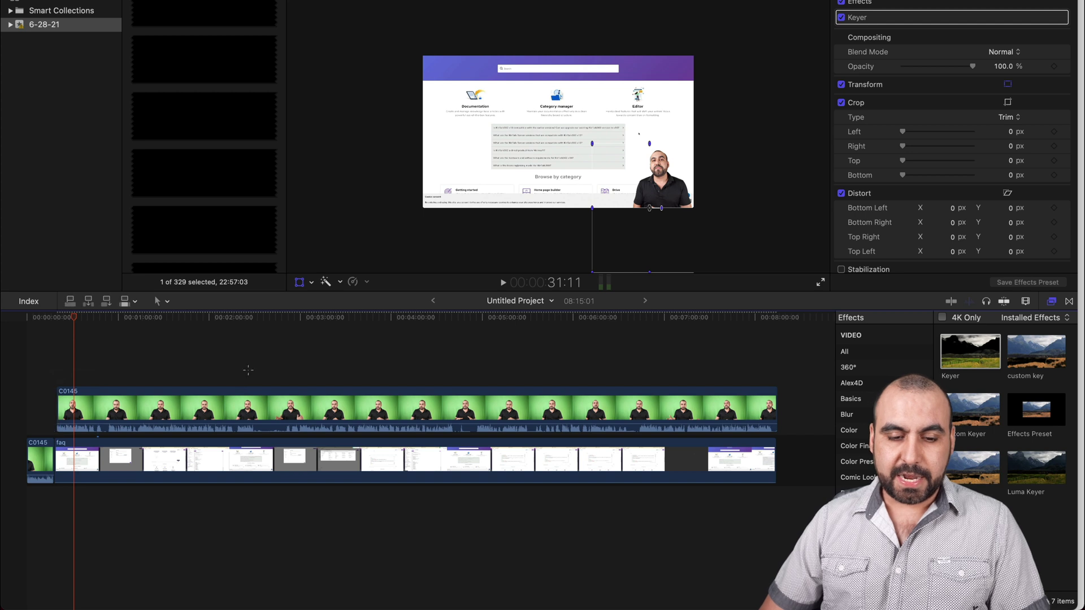
{"action": "left_click_drag", "start_coordinate": [247, 370], "coordinate": [271, 465]}
{"action": "right_click", "coordinate": [269, 462]}
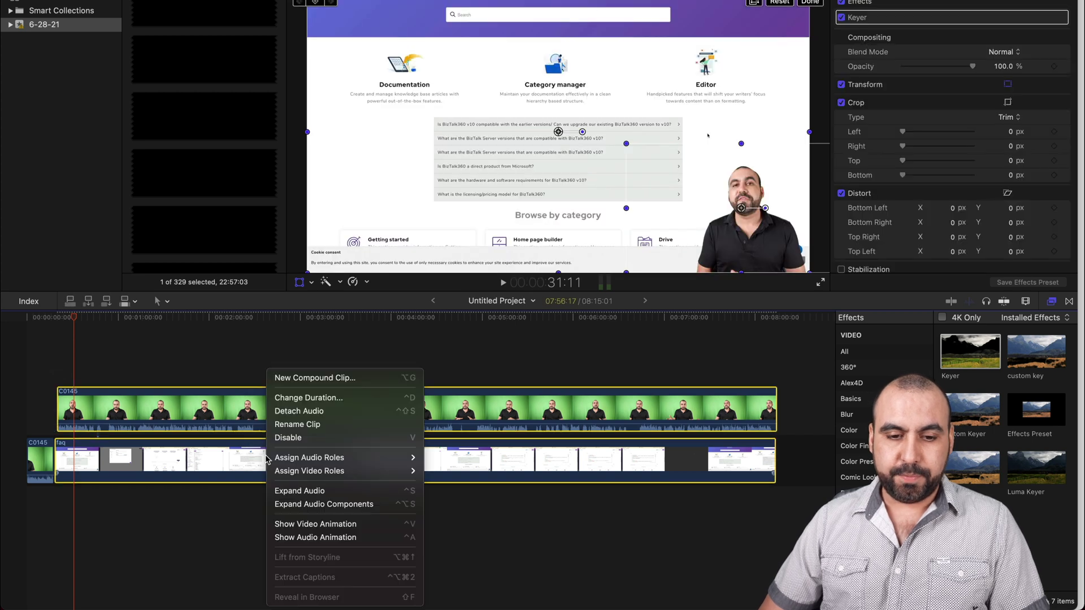
Nest the presenter and faq clips into a new default-named compound clip.
{"action": "left_click", "coordinate": [362, 379]}
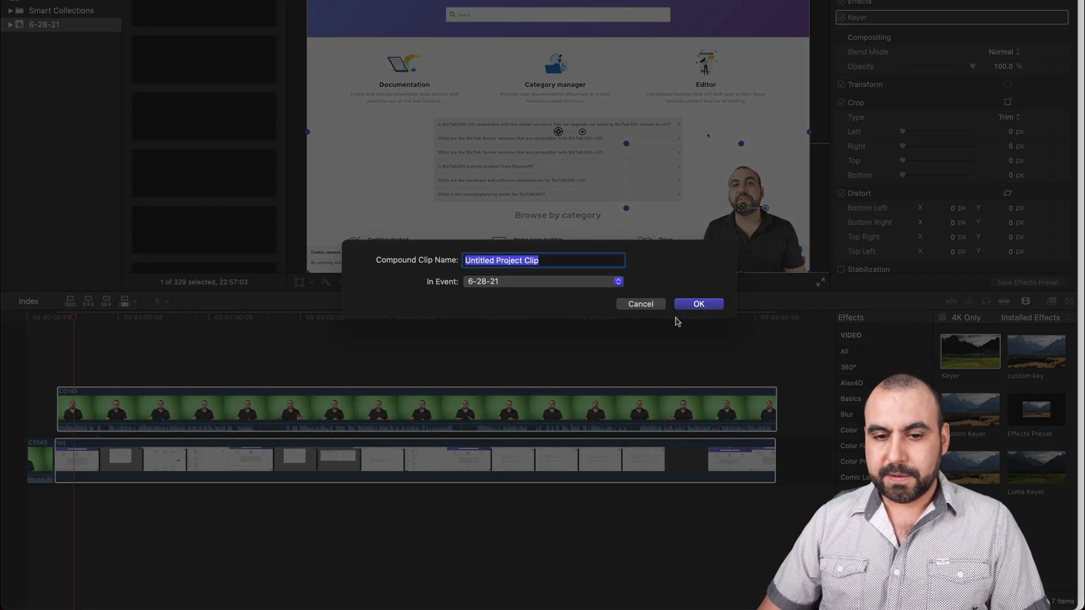
{"action": "left_click", "coordinate": [697, 305]}
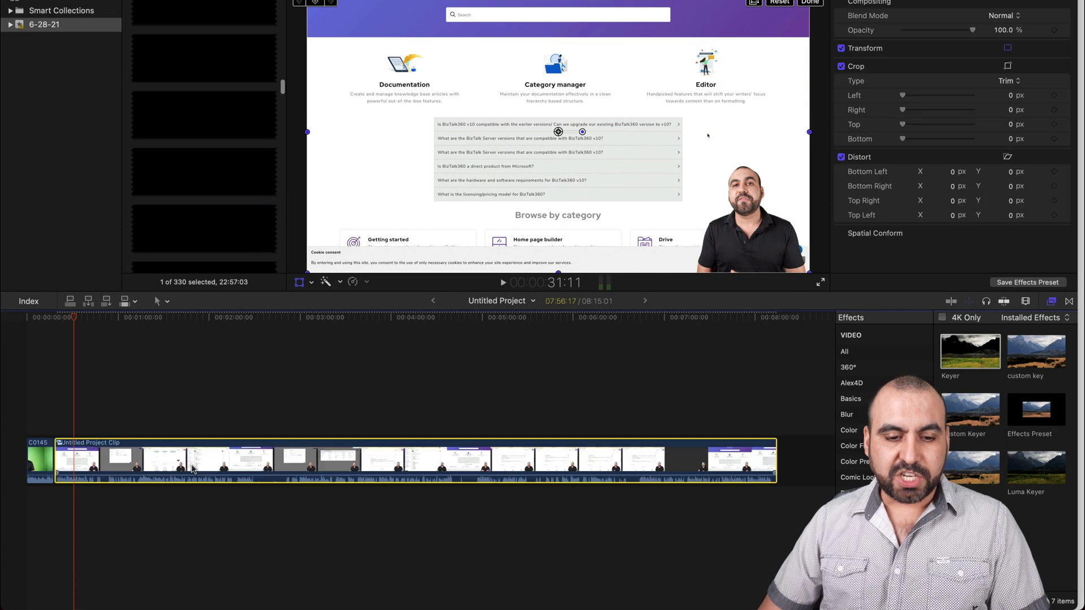
{"action": "left_click", "coordinate": [255, 439]}
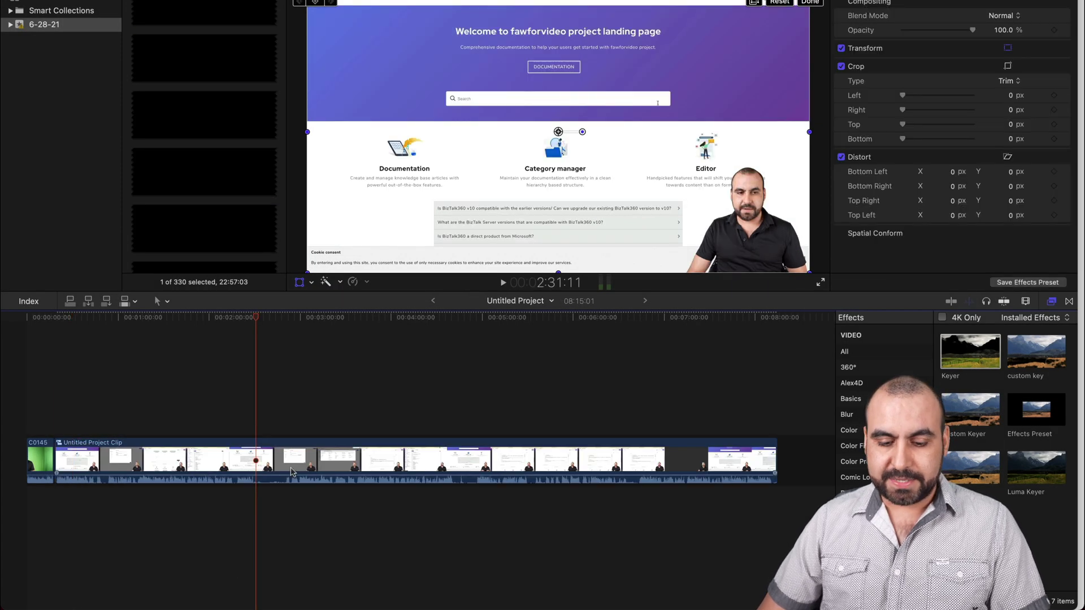
Blade the compound clip twice at 2:31 and delete the piece between, shortening the project to 7:55:03.
{"action": "key", "text": "b"}
{"action": "left_click", "coordinate": [256, 463]}
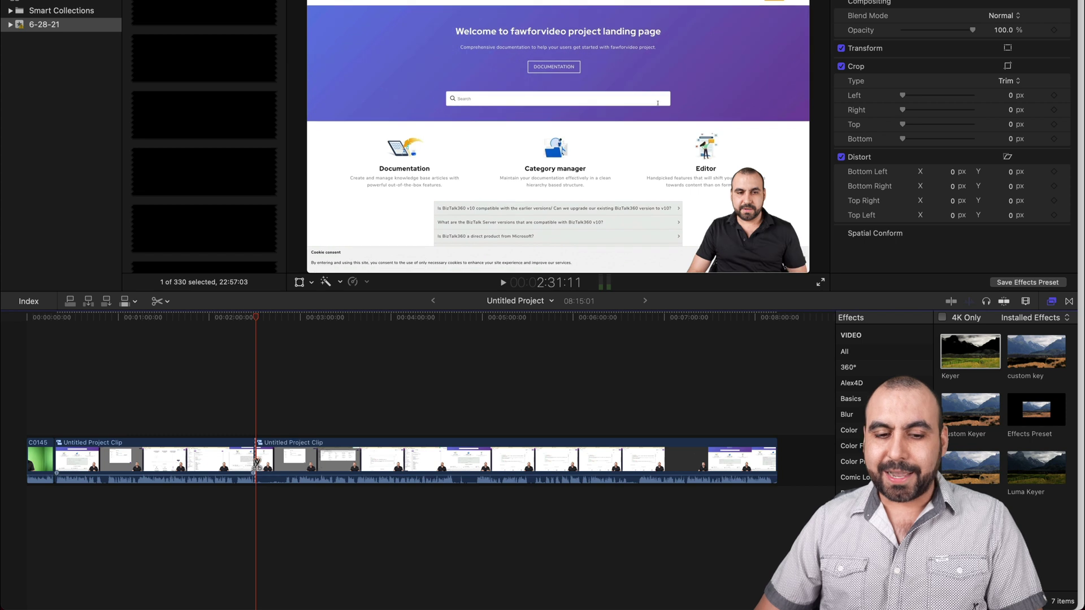
{"action": "left_click", "coordinate": [285, 463]}
{"action": "key", "text": "a"}
{"action": "left_click", "coordinate": [271, 461]}
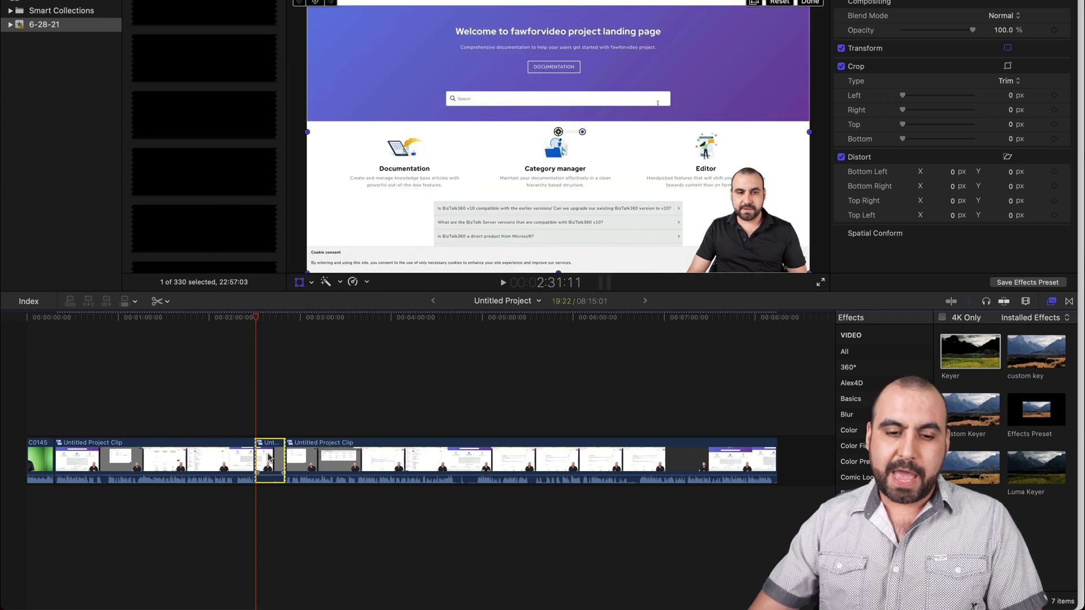
{"action": "key", "text": "Delete"}
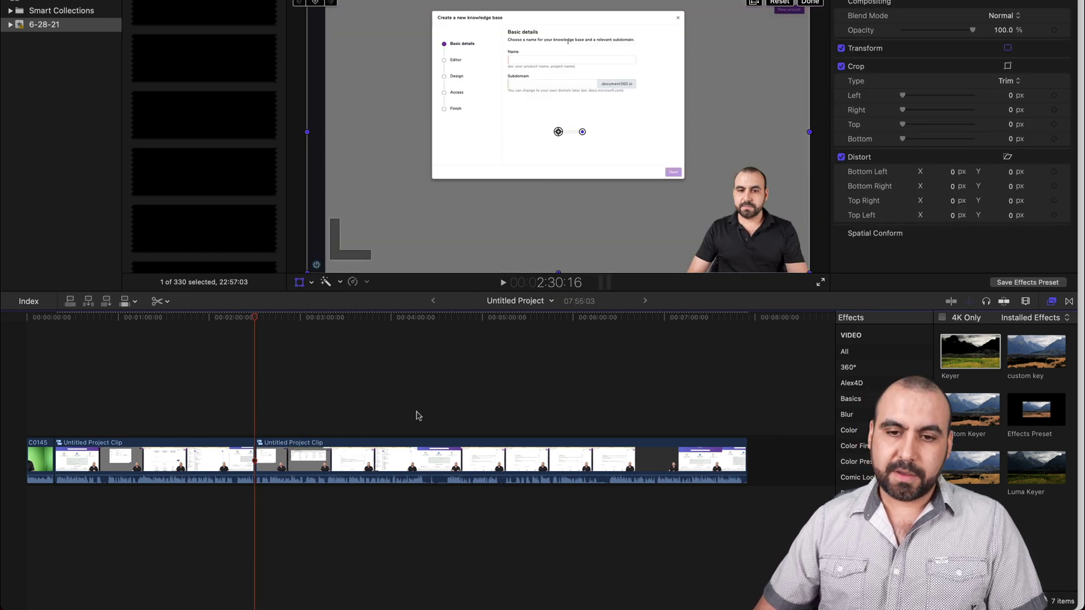
{"action": "key", "text": "space"}
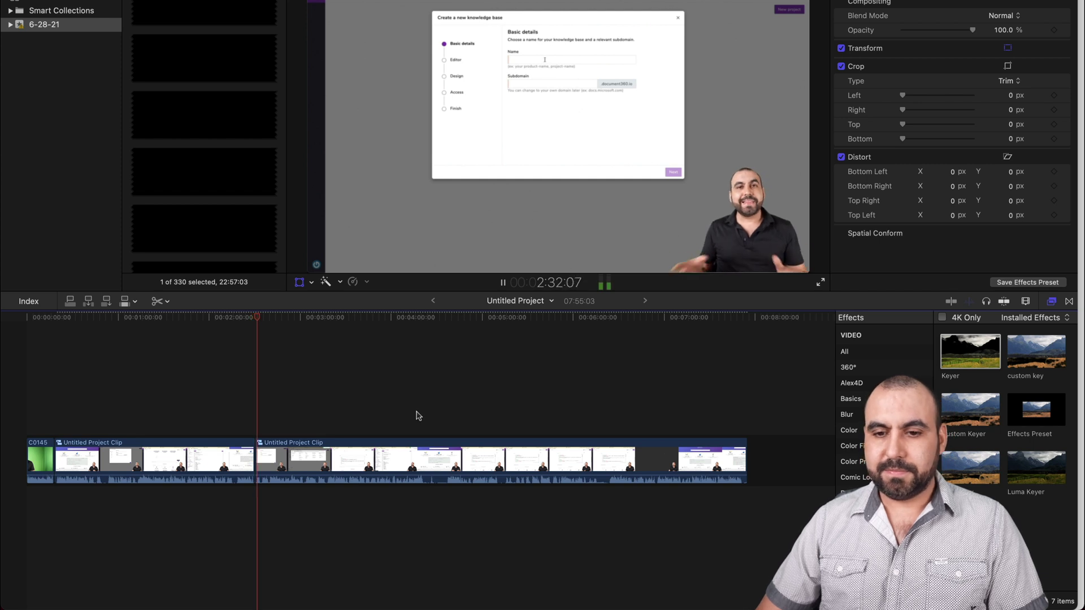
{"action": "key", "text": "space"}
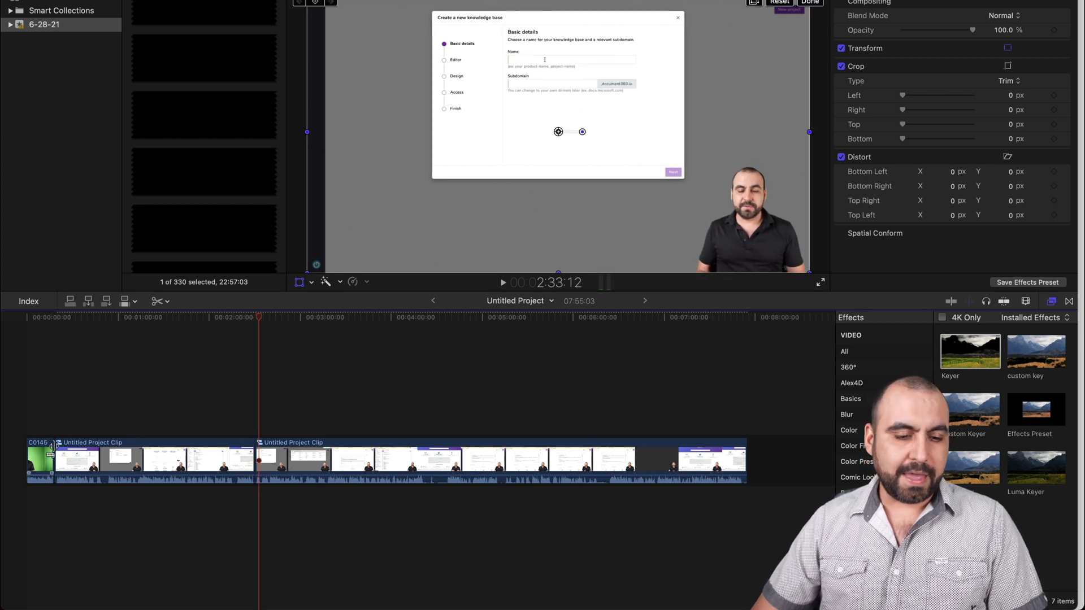
{"action": "left_click", "coordinate": [39, 462]}
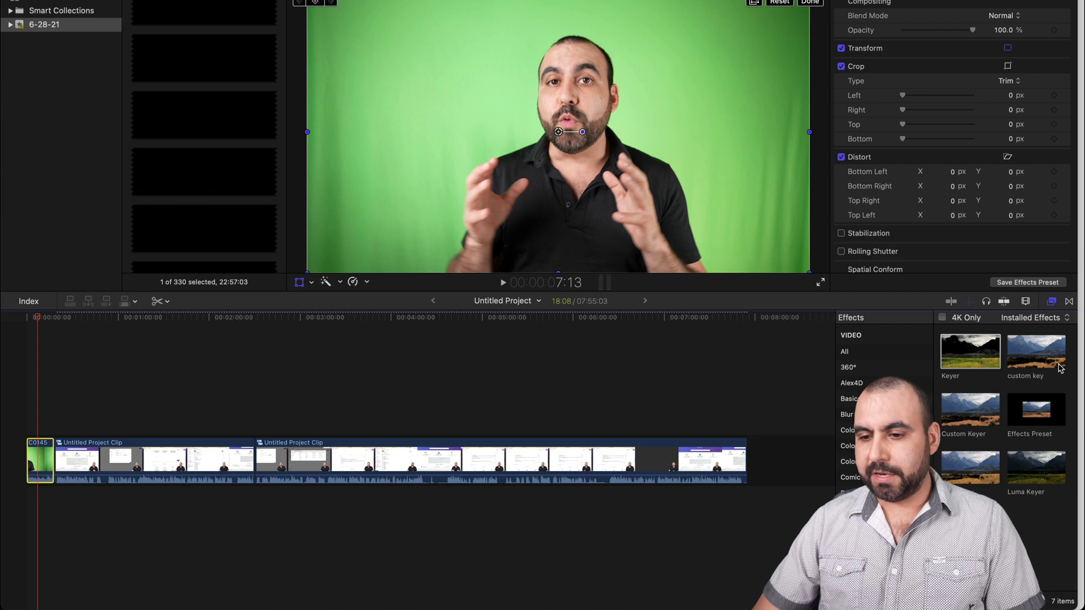
Apply the Keyer to clip C0145 and sample the leftover background at the frame's right edge.
{"action": "left_click_drag", "start_coordinate": [982, 357], "coordinate": [39, 460]}
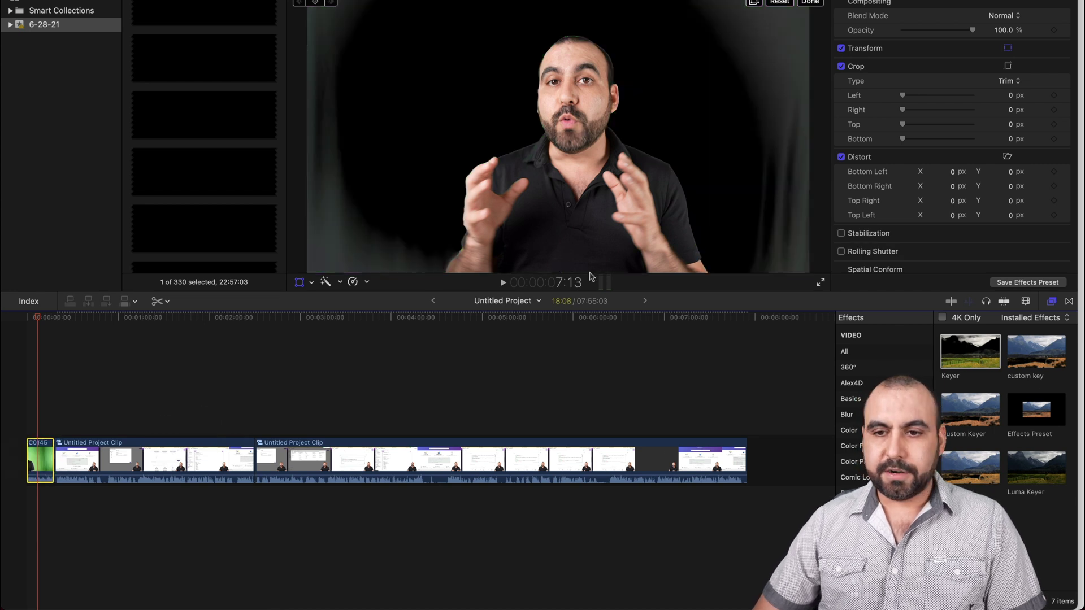
{"action": "left_click", "coordinate": [1046, 17]}
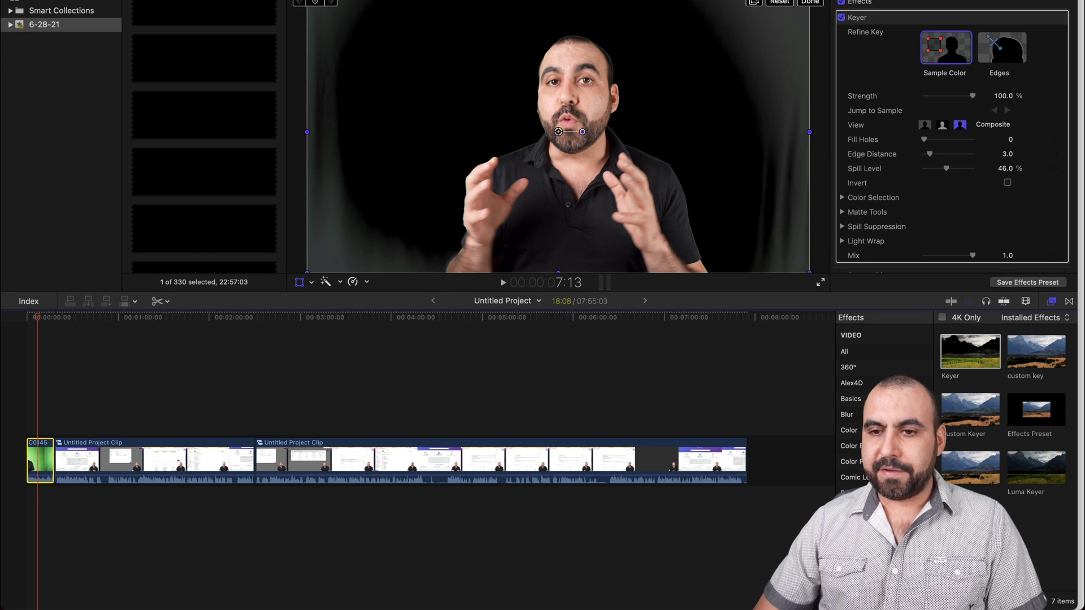
{"action": "left_click", "coordinate": [811, 3]}
{"action": "left_click_drag", "start_coordinate": [743, 236], "coordinate": [811, 1]}
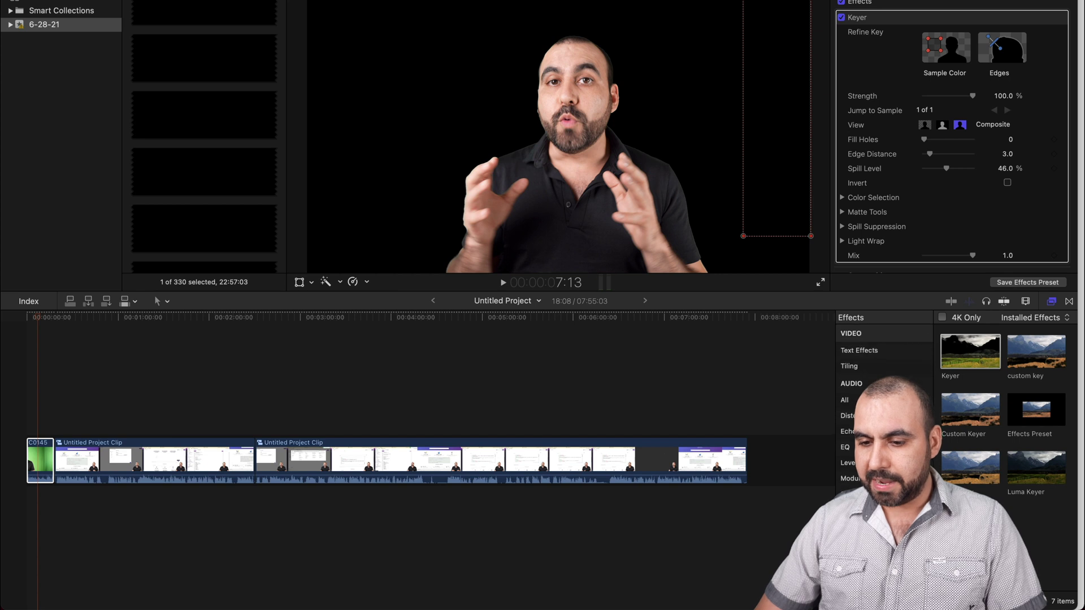
Add Effect Sennheiser to both compound clips, then play back the keyed presenter.
{"action": "left_click", "coordinate": [848, 410]}
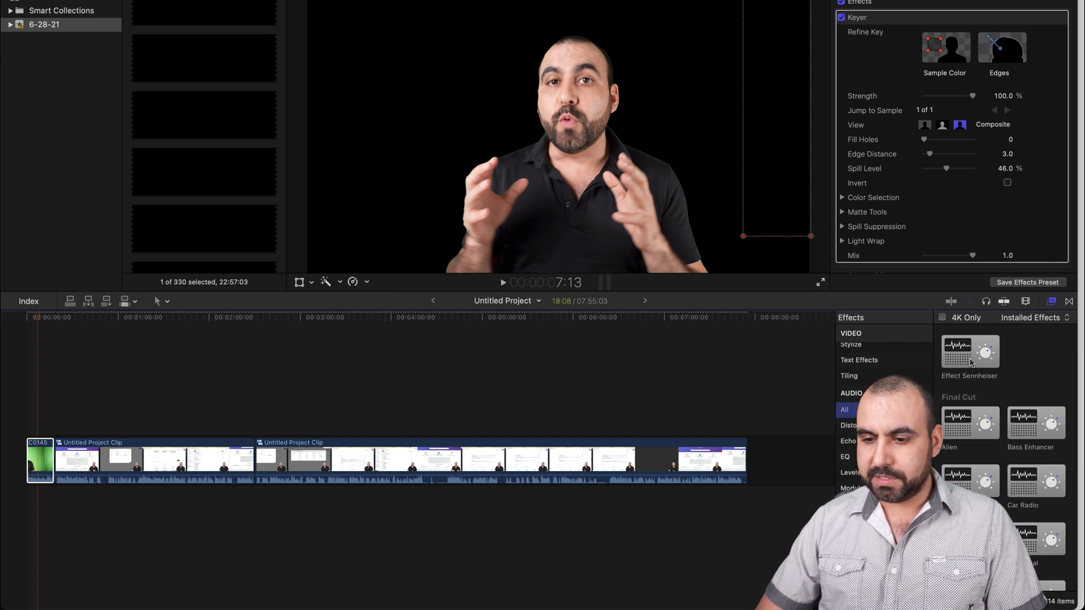
{"action": "mouse_move", "coordinate": [971, 362]}
{"action": "left_mouse_down"}
{"action": "mouse_move", "coordinate": [242, 459]}
{"action": "mouse_move", "coordinate": [36, 458]}
{"action": "mouse_move", "coordinate": [42, 472]}
{"action": "left_mouse_up"}
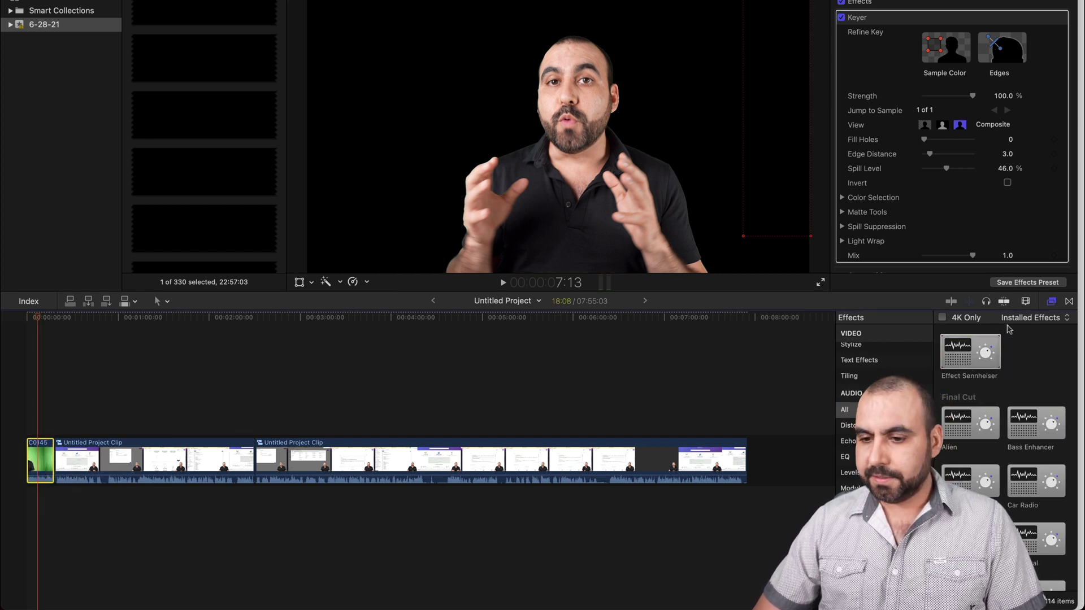
{"action": "mouse_move", "coordinate": [971, 356]}
{"action": "left_mouse_down"}
{"action": "mouse_move", "coordinate": [843, 354]}
{"action": "mouse_move", "coordinate": [426, 455]}
{"action": "left_mouse_up"}
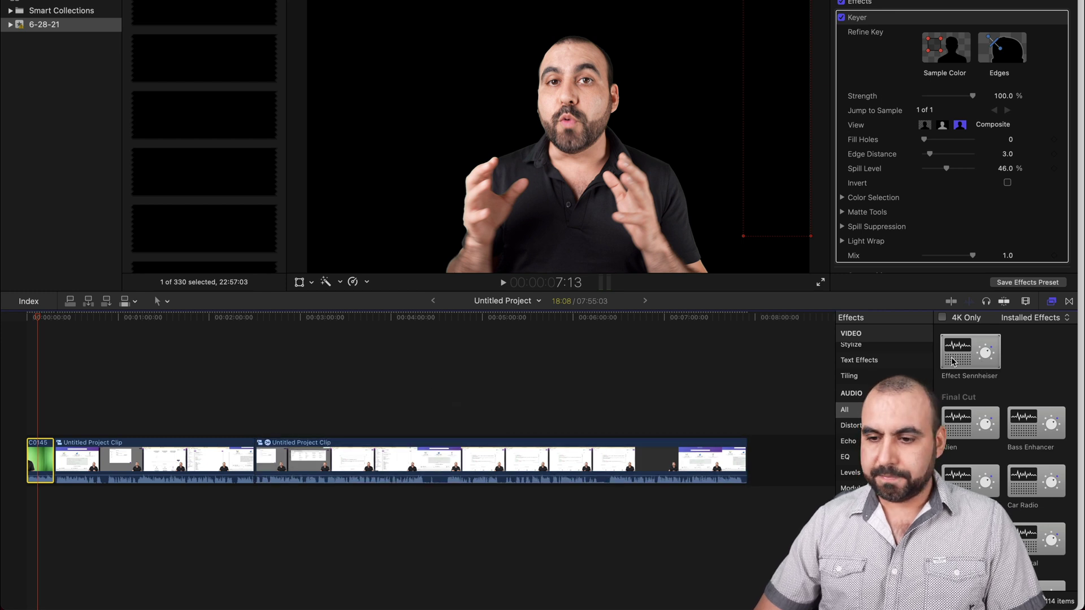
{"action": "mouse_move", "coordinate": [953, 363]}
{"action": "left_mouse_down"}
{"action": "mouse_move", "coordinate": [218, 412]}
{"action": "mouse_move", "coordinate": [181, 457]}
{"action": "left_mouse_up"}
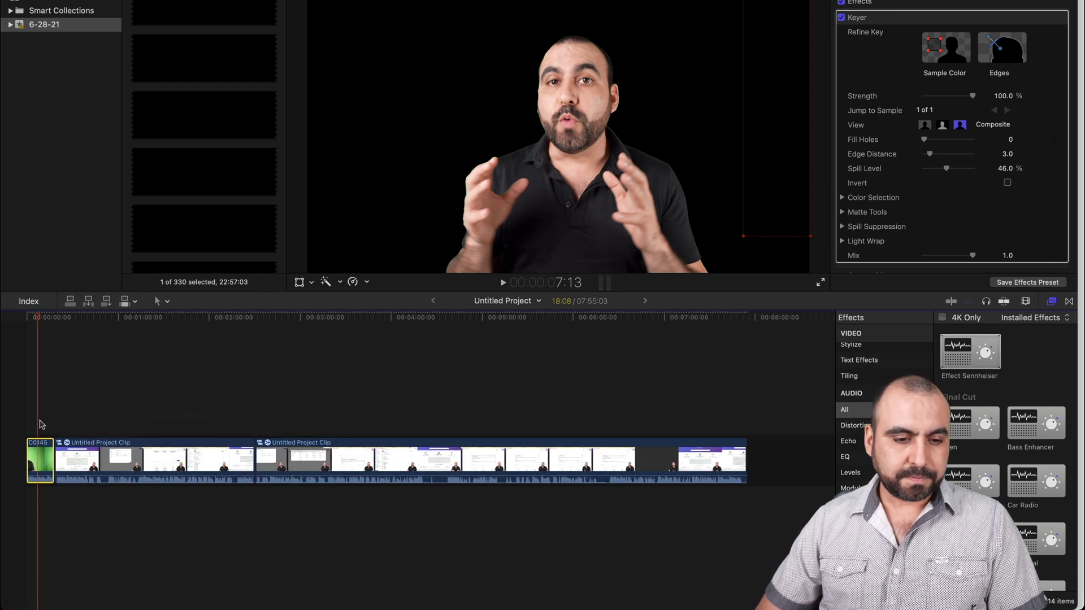
{"action": "left_click", "coordinate": [40, 429]}
{"action": "key", "text": "space"}
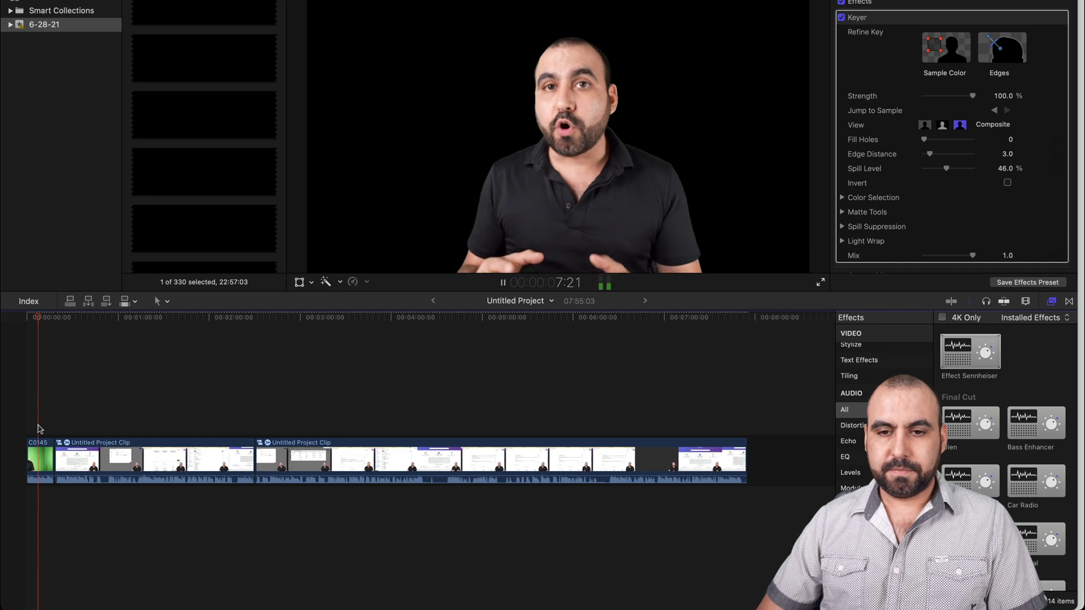
{"action": "key", "text": "space"}
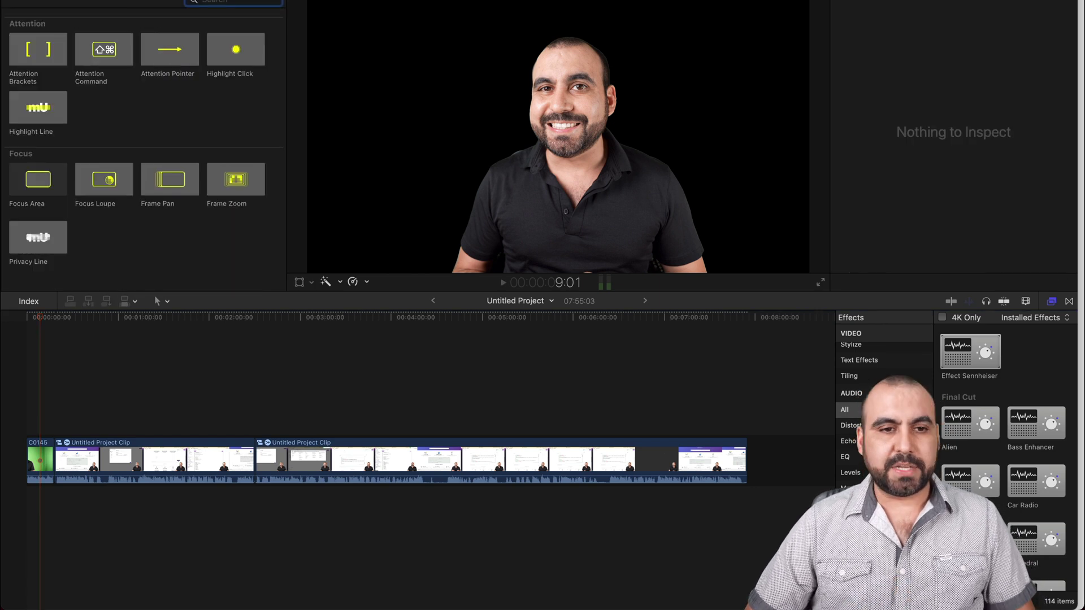
Place the Industrial texture under the presenter clip and trim it to the clip's length.
{"action": "scroll", "coordinate": [57, 284], "scroll_direction": "down", "scroll_amount": 10}
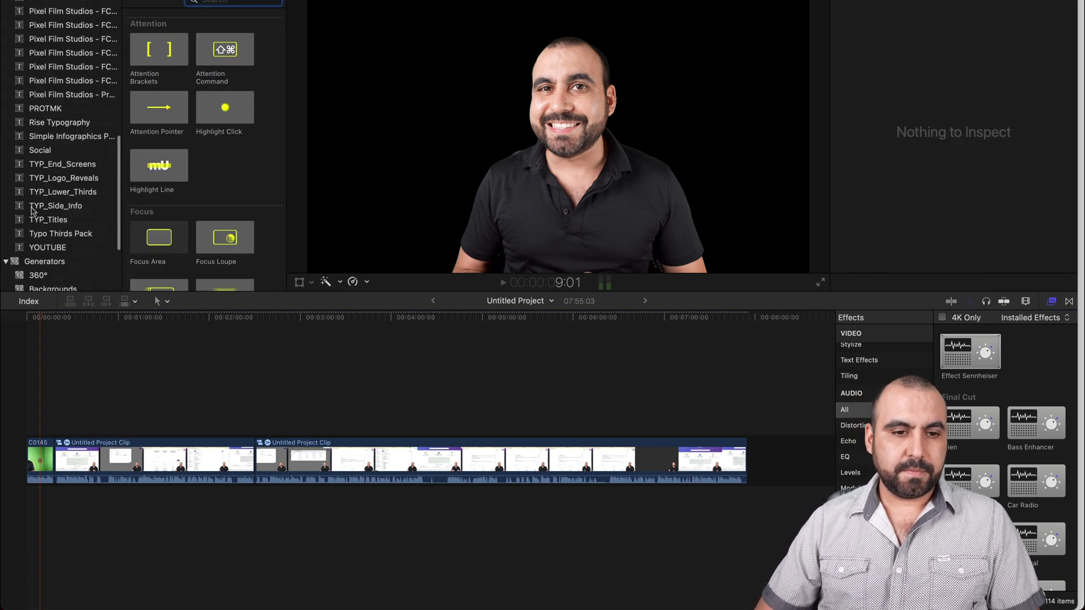
{"action": "left_click", "coordinate": [44, 284]}
{"action": "mouse_move", "coordinate": [225, 93]}
{"action": "left_mouse_down"}
{"action": "mouse_move", "coordinate": [43, 514]}
{"action": "mouse_move", "coordinate": [20, 517]}
{"action": "mouse_move", "coordinate": [201, 512]}
{"action": "mouse_move", "coordinate": [177, 513]}
{"action": "left_mouse_up"}
{"action": "key", "text": "super+equal"}
{"action": "key", "text": "super+equal"}
{"action": "key", "text": "super+equal"}
{"action": "left_click", "coordinate": [141, 426]}
{"action": "key", "text": "super+4"}
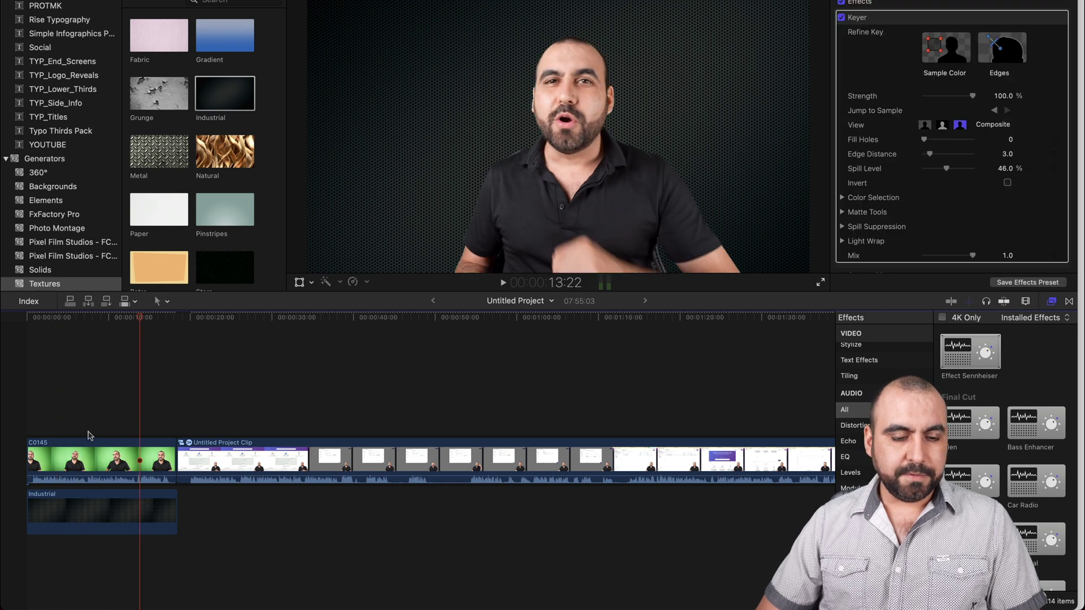
{"action": "left_click", "coordinate": [88, 434]}
Add the yellow Title 10 banner from 30 Simple Titles FCPX above the presenter clip.
{"action": "scroll", "coordinate": [65, 52], "scroll_direction": "up", "scroll_amount": 5}
{"action": "scroll", "coordinate": [65, 52], "scroll_direction": "up", "scroll_amount": 10}
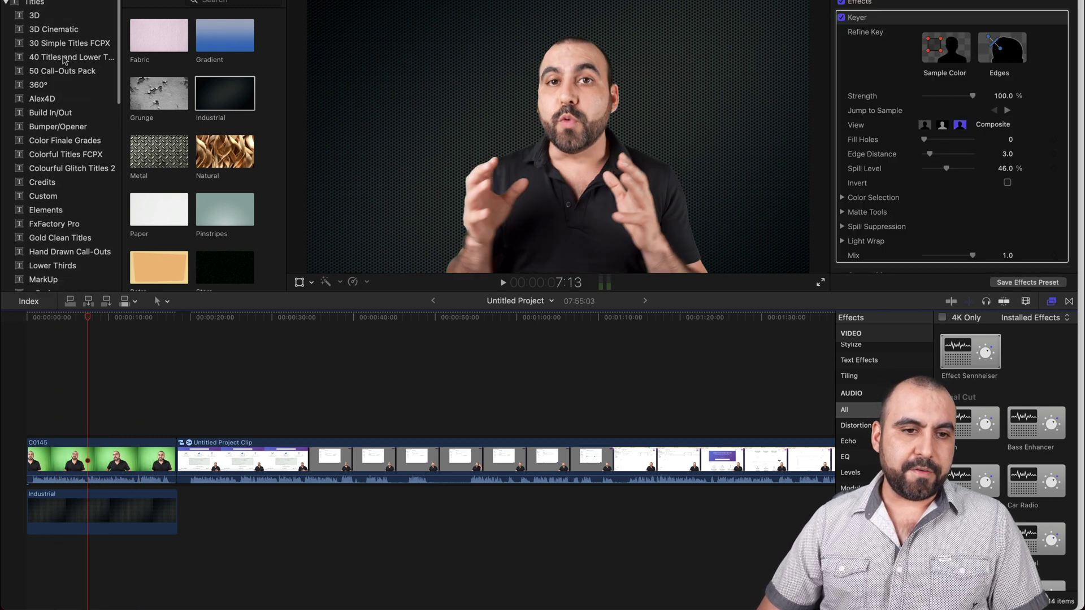
{"action": "left_click", "coordinate": [64, 39]}
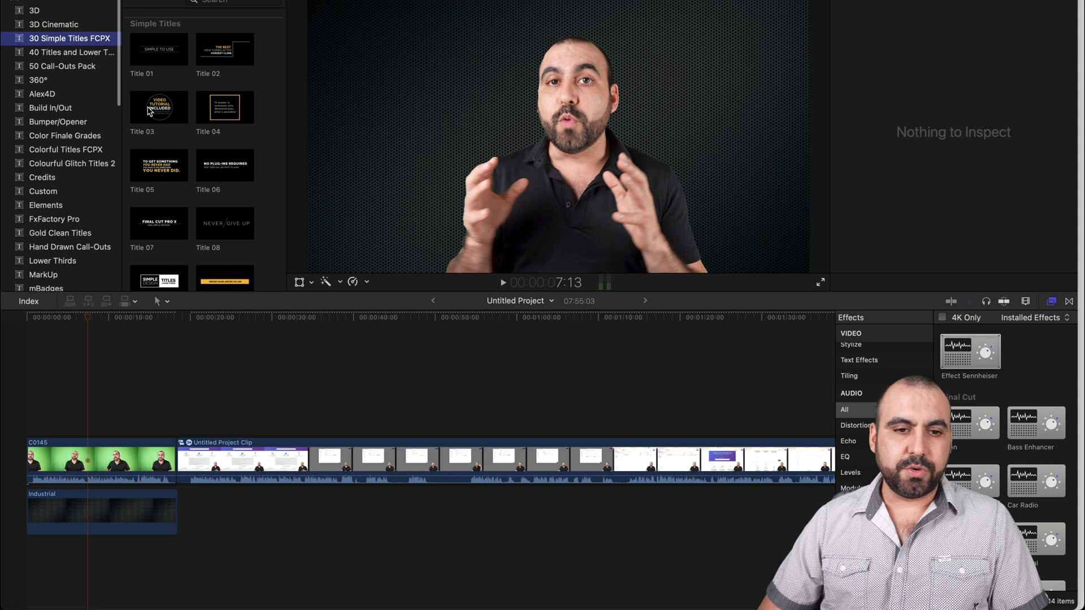
{"action": "left_click_drag", "start_coordinate": [224, 280], "coordinate": [69, 423]}
{"action": "left_click", "coordinate": [121, 415]}
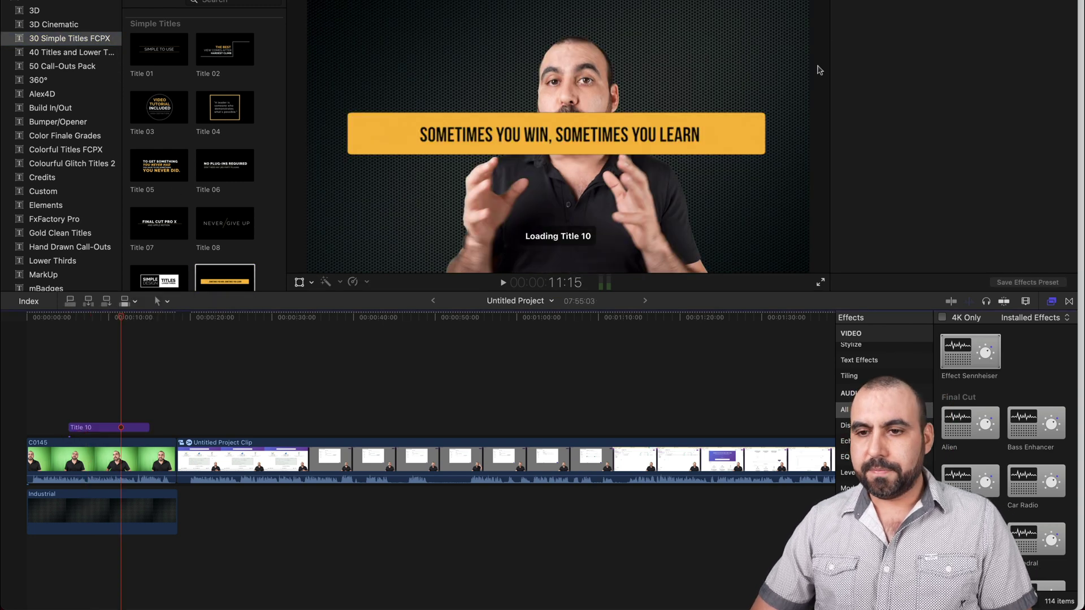
Reposition the yellow Title 10 banner down near the bottom of the frame with the Transform control.
{"action": "left_click", "coordinate": [1010, 54]}
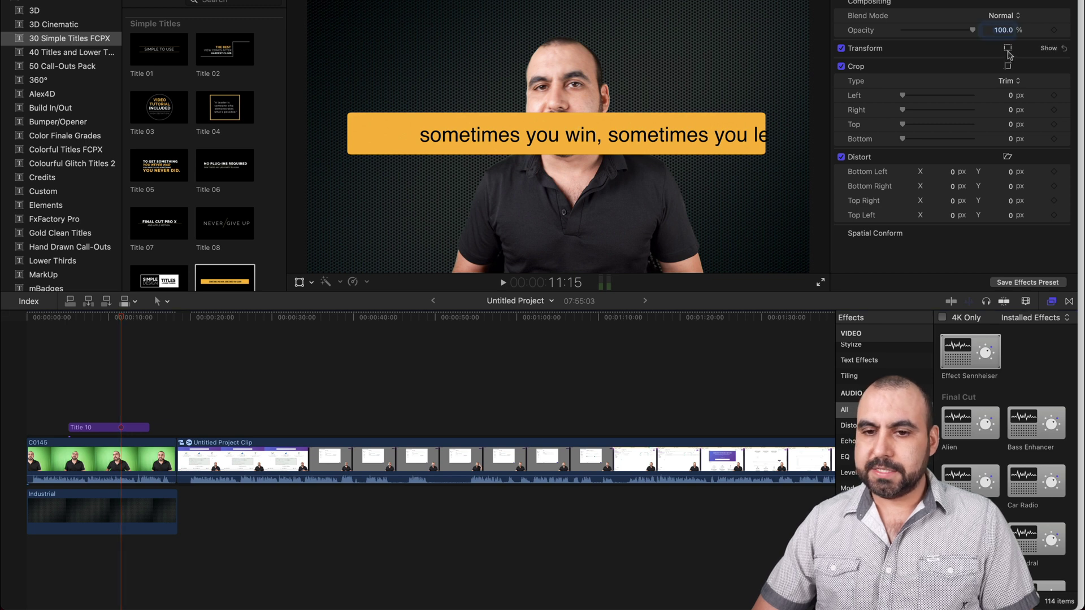
{"action": "left_click", "coordinate": [1003, 49]}
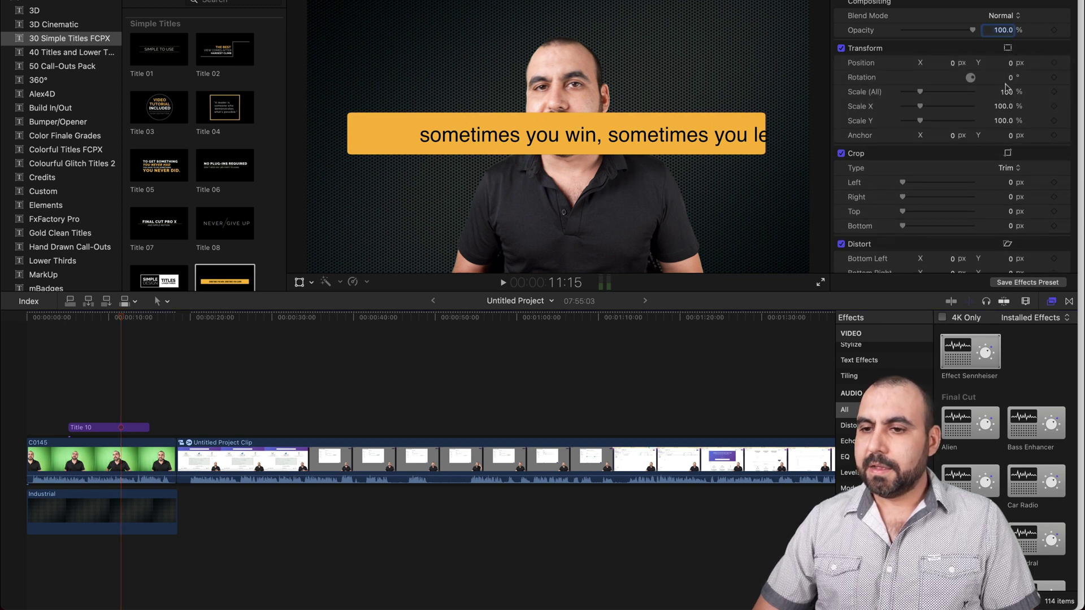
{"action": "left_click", "coordinate": [1009, 49]}
{"action": "left_click_drag", "start_coordinate": [632, 139], "coordinate": [631, 247]}
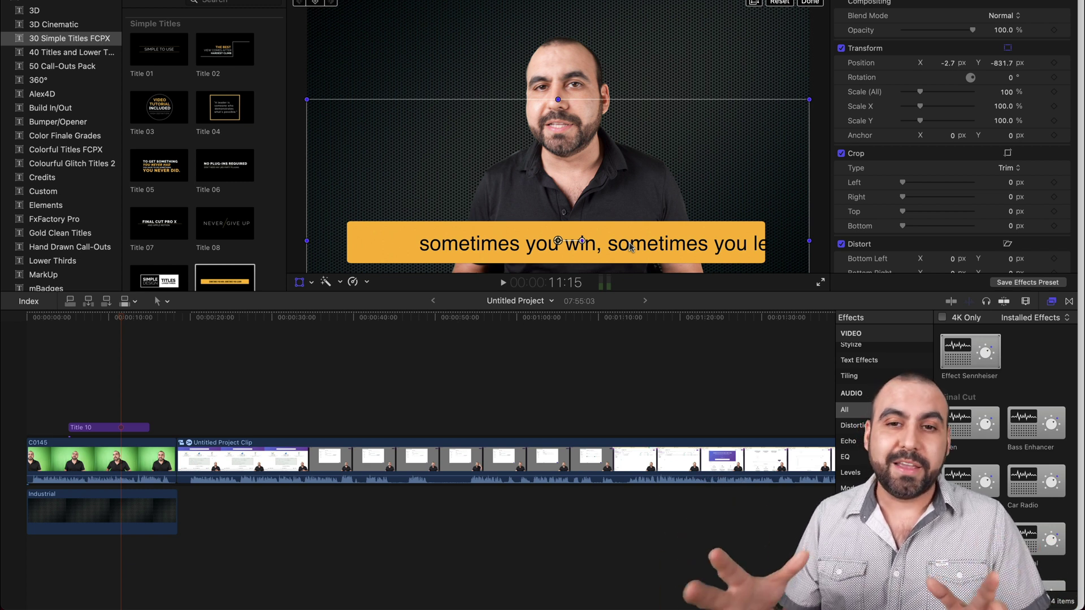
{"action": "left_click", "coordinate": [809, 5]}
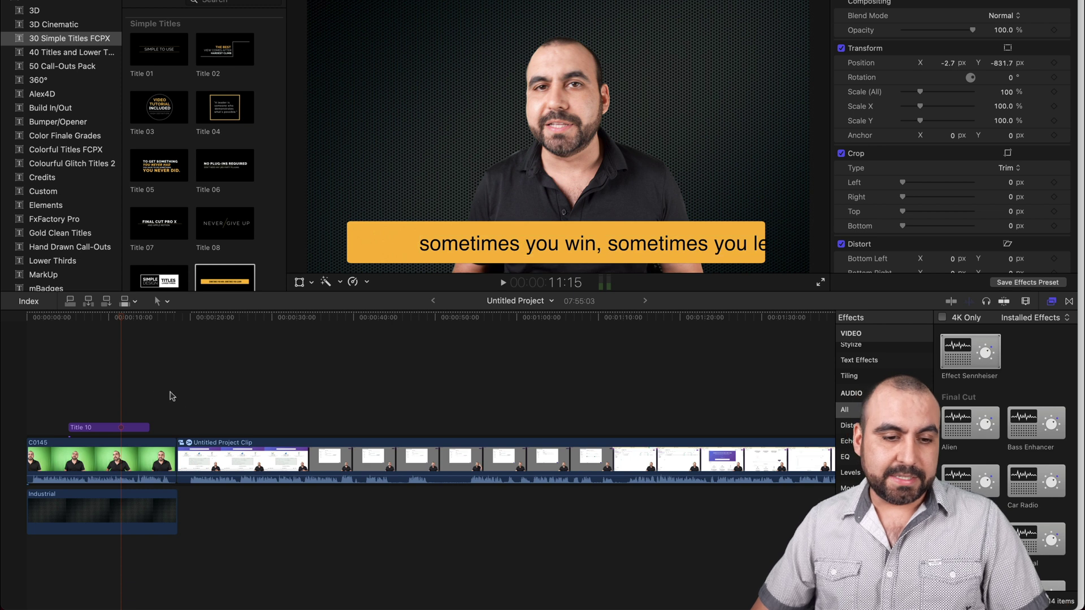
Play the title from its start, then check the presenter intro and the later screen recording.
{"action": "key", "text": "/"}
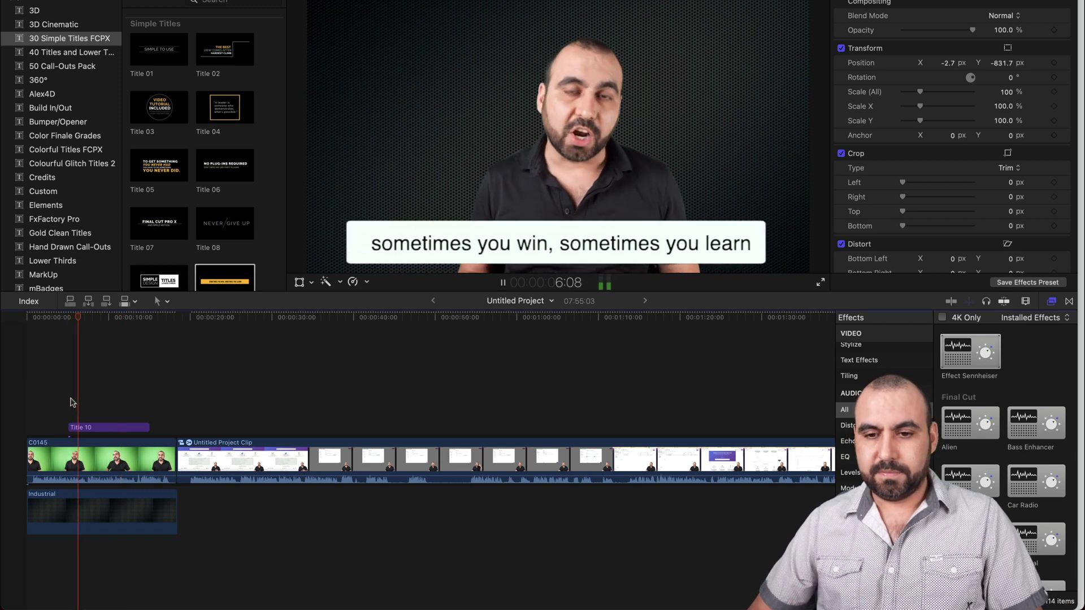
{"action": "key", "text": "space"}
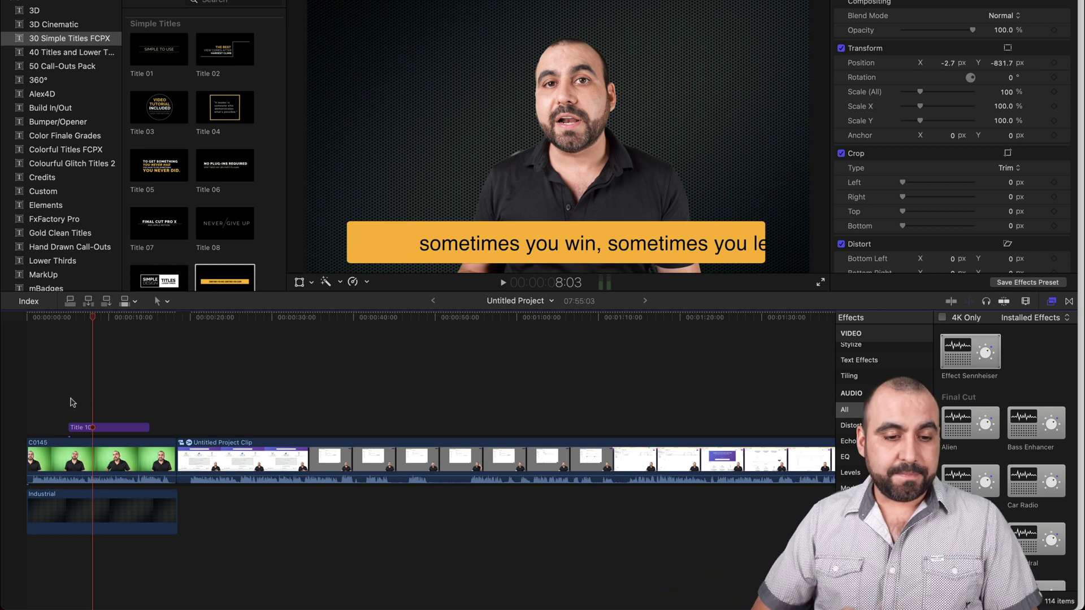
{"action": "left_click", "coordinate": [32, 417]}
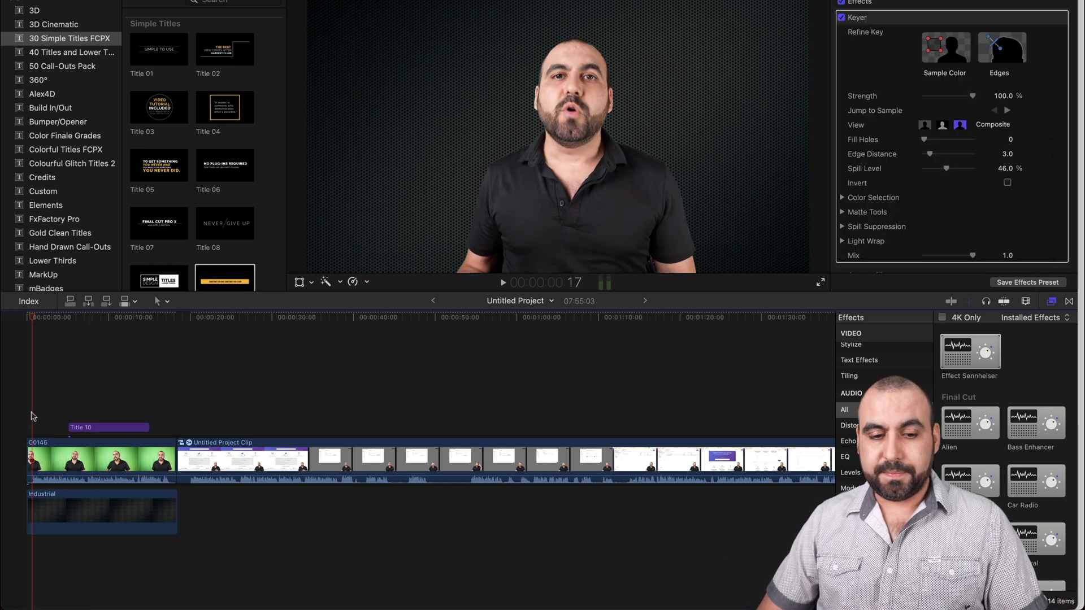
{"action": "left_click", "coordinate": [378, 412]}
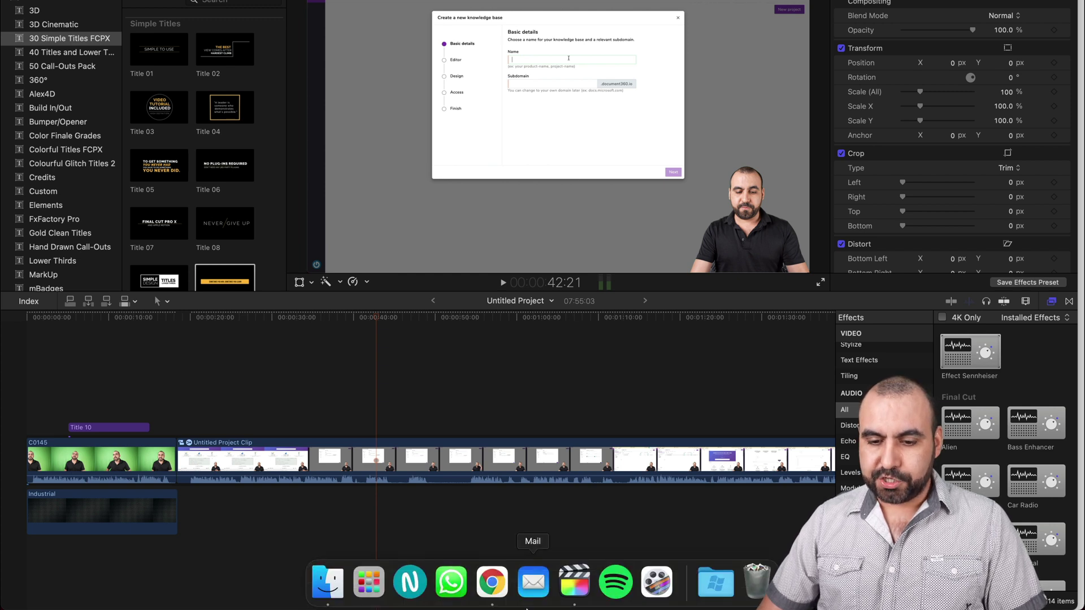
{"action": "key", "text": "ctrl+super+f"}
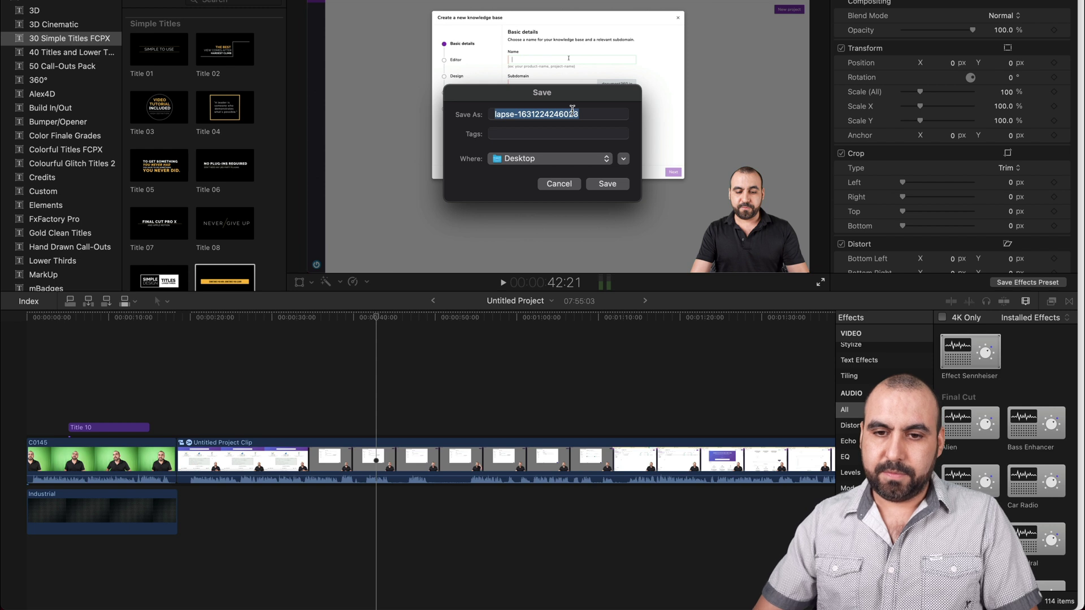
{"action": "left_click", "coordinate": [608, 185]}
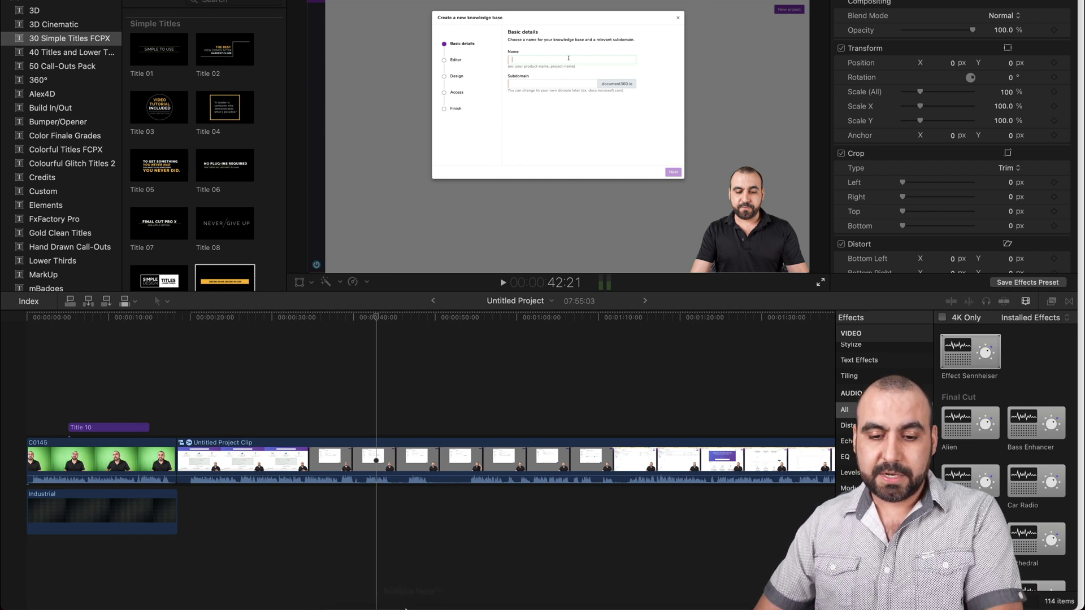
{"action": "left_click", "coordinate": [327, 581]}
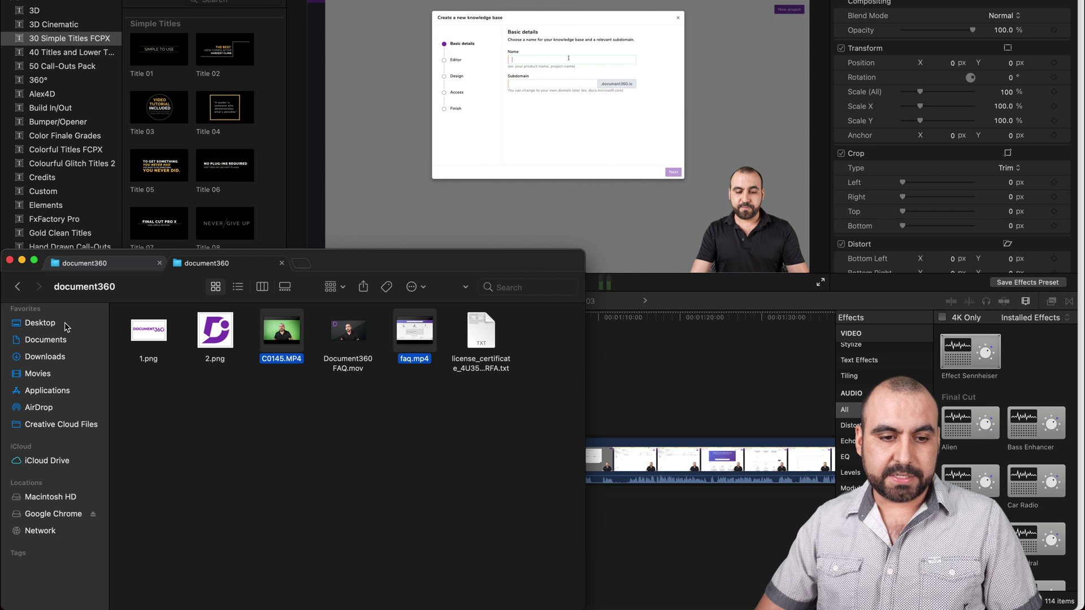
Open lapse-1631224246023.mp4 from the Desktop, play it, then return to Final Cut Pro.
{"action": "left_click", "coordinate": [41, 324]}
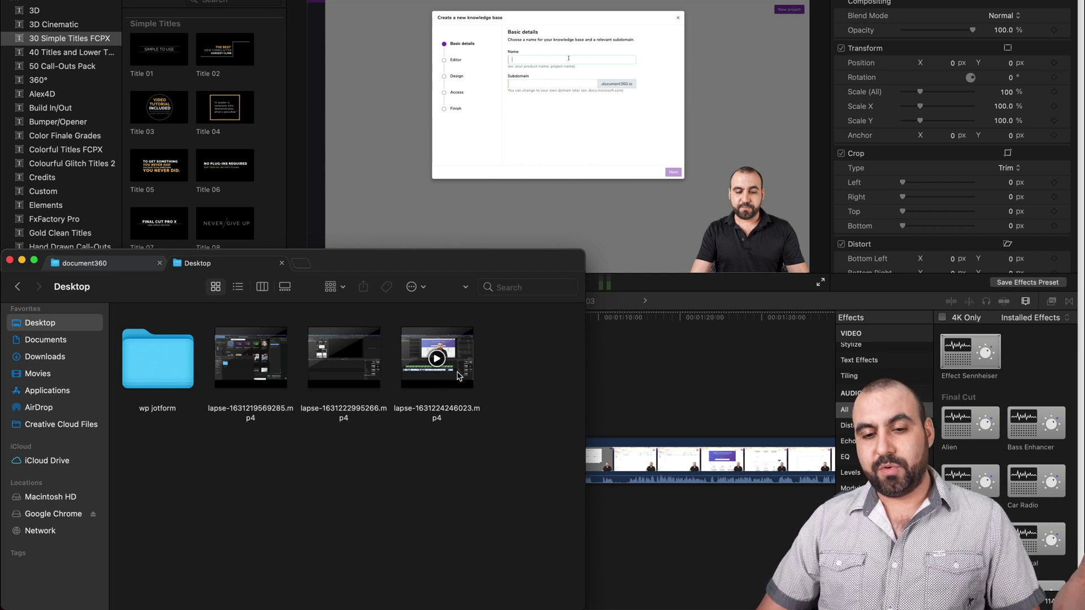
{"action": "double_click", "coordinate": [459, 376]}
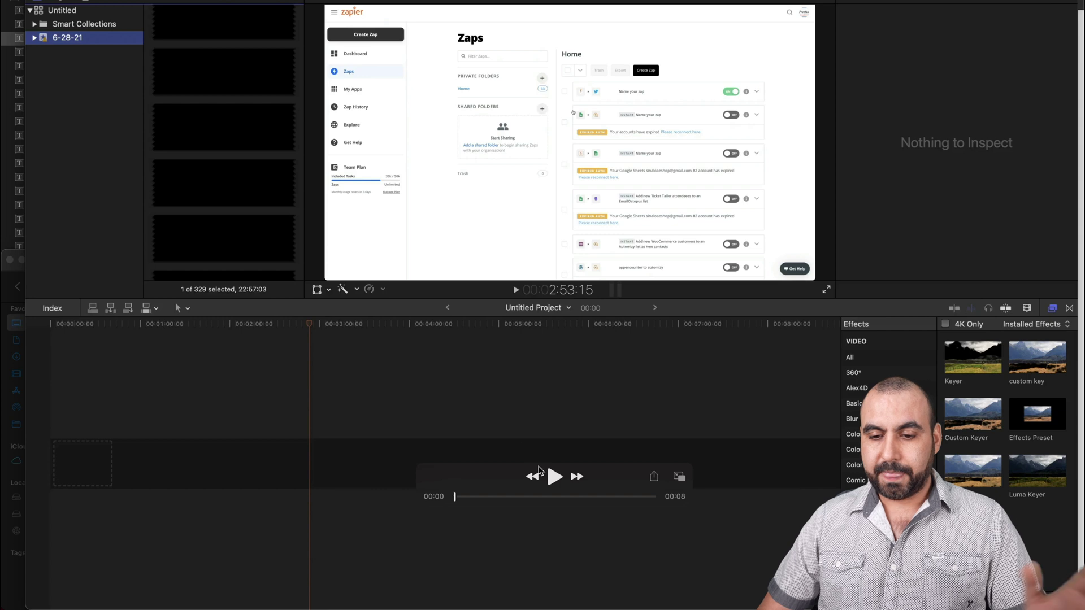
{"action": "left_click", "coordinate": [554, 478]}
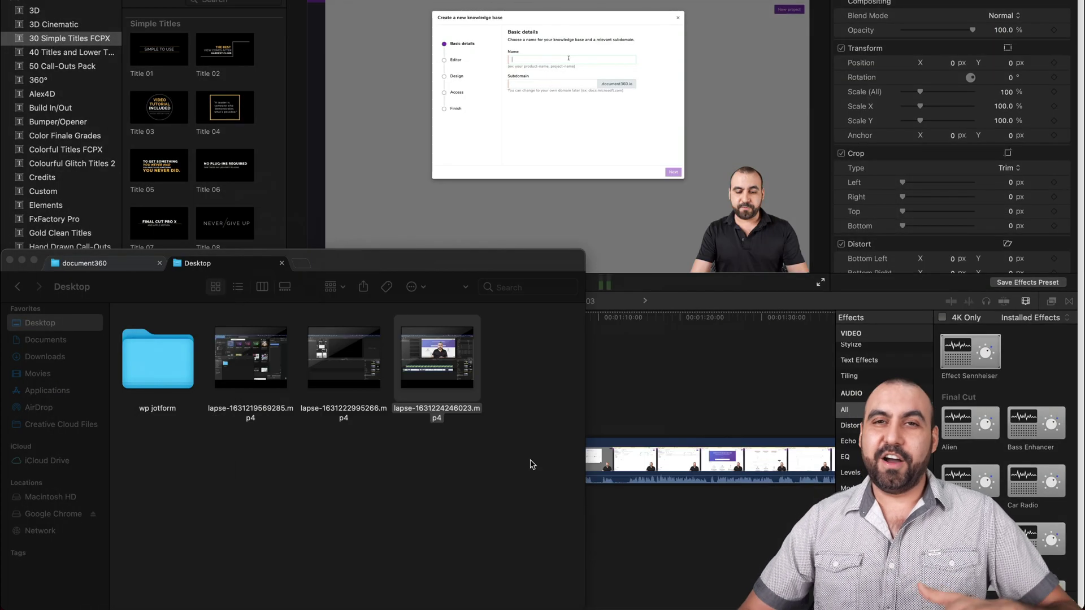
{"action": "left_click", "coordinate": [690, 394]}
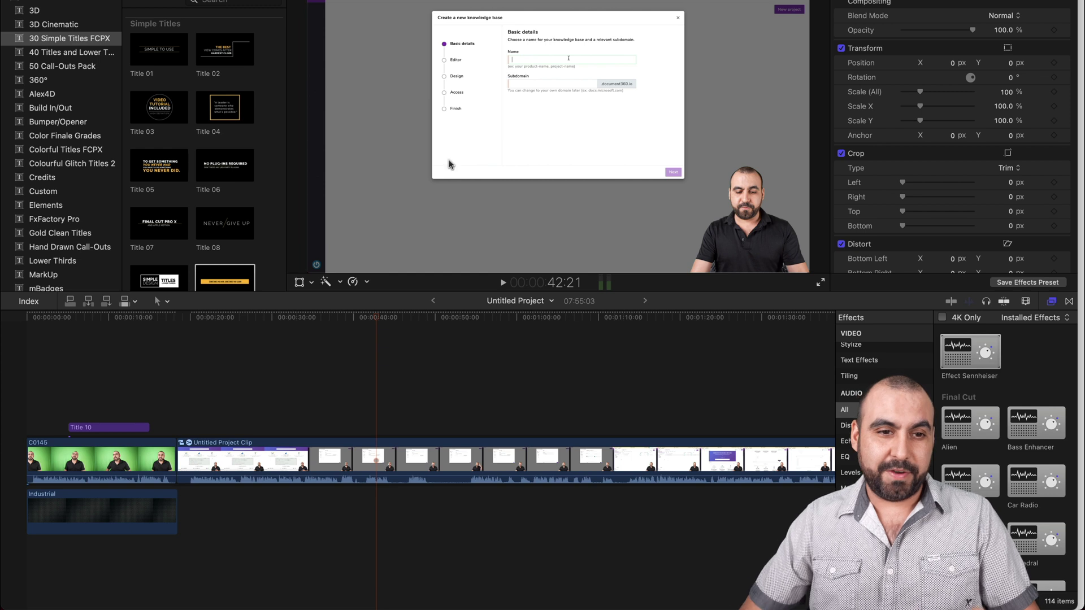
Bring up Chrome's $9.99 Lapse deal page and quit Final Cut Pro from the Dock.
{"action": "mouse_move", "coordinate": [493, 606]}
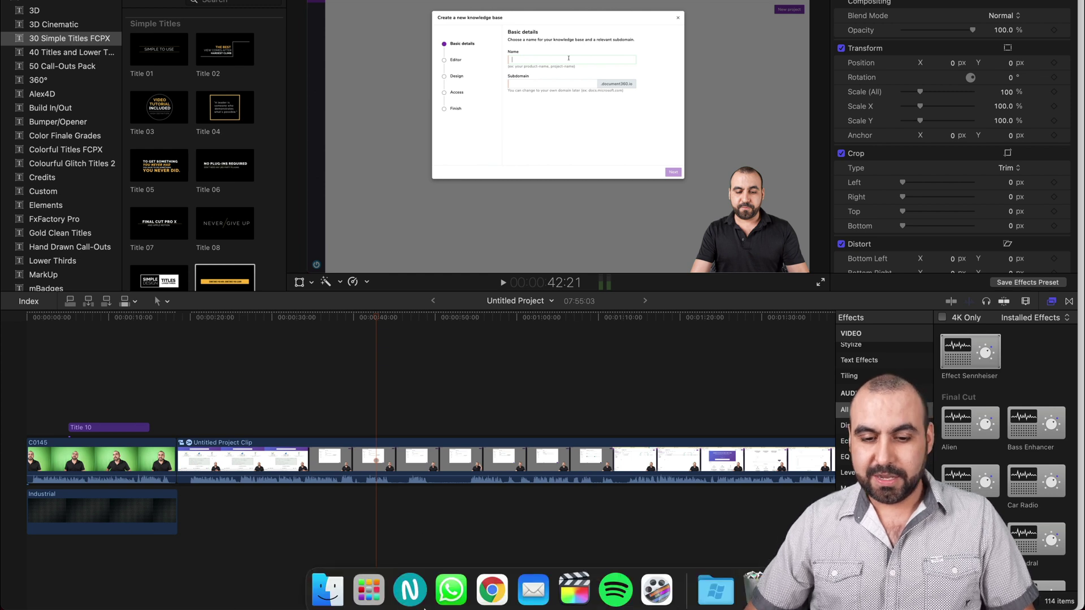
{"action": "left_click", "coordinate": [496, 588]}
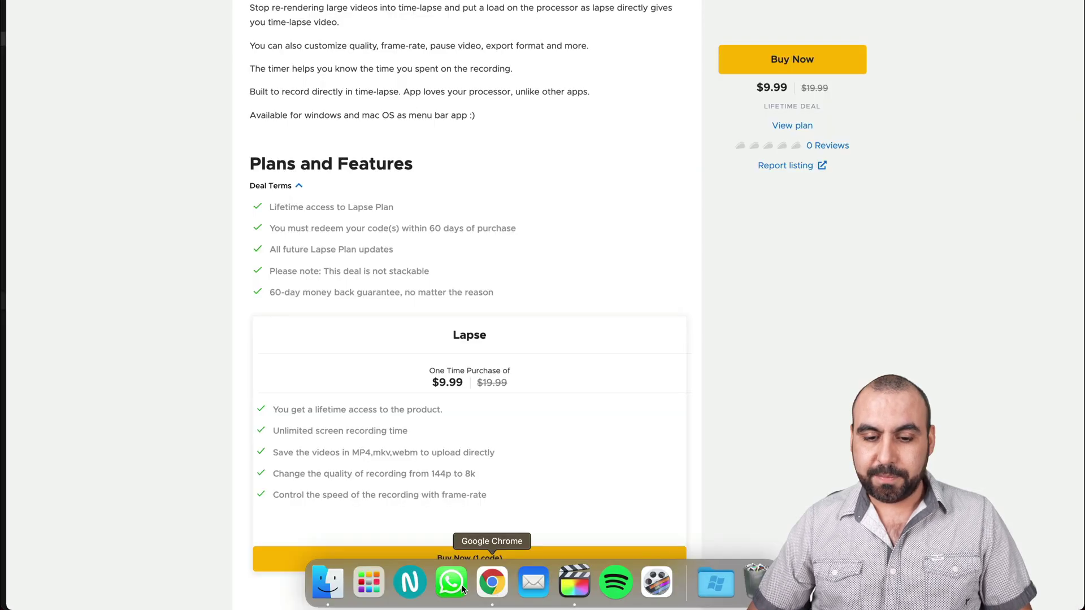
{"action": "right_click", "coordinate": [574, 583]}
{"action": "left_click", "coordinate": [581, 537]}
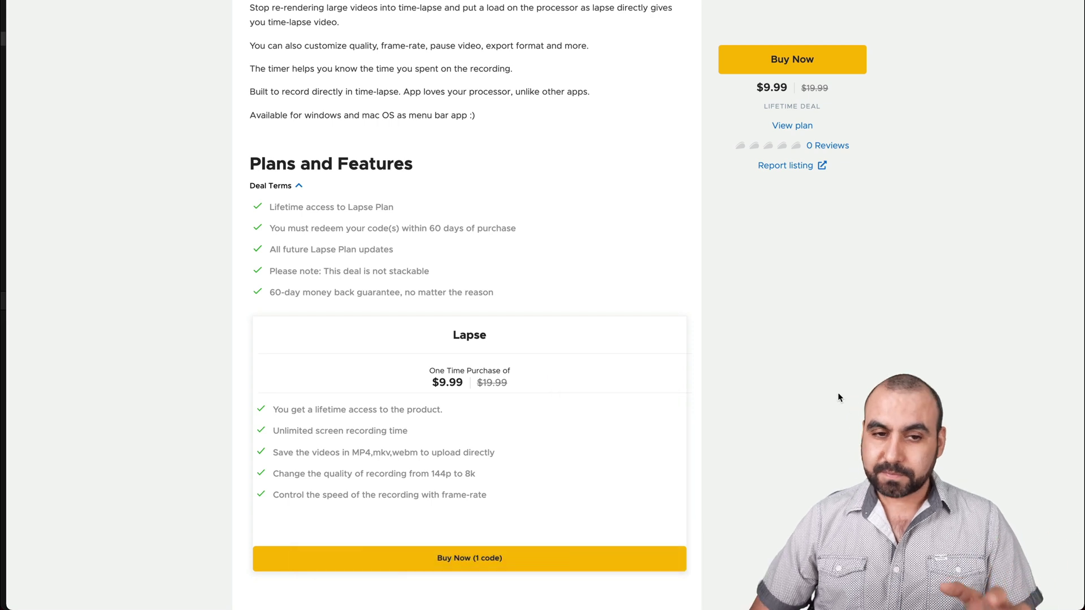